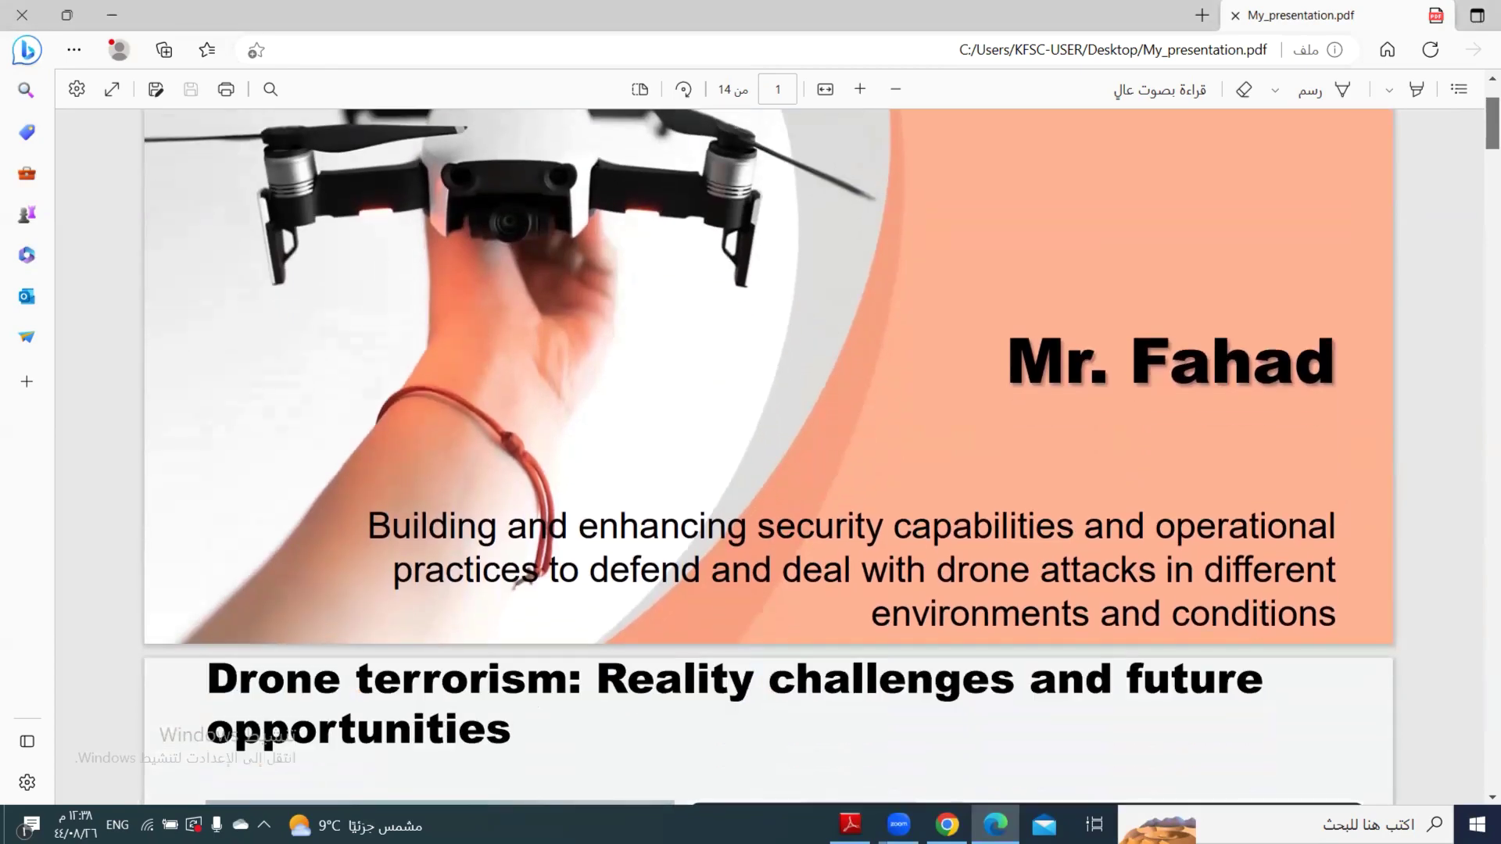
scroll(768, 457, "up", 3)
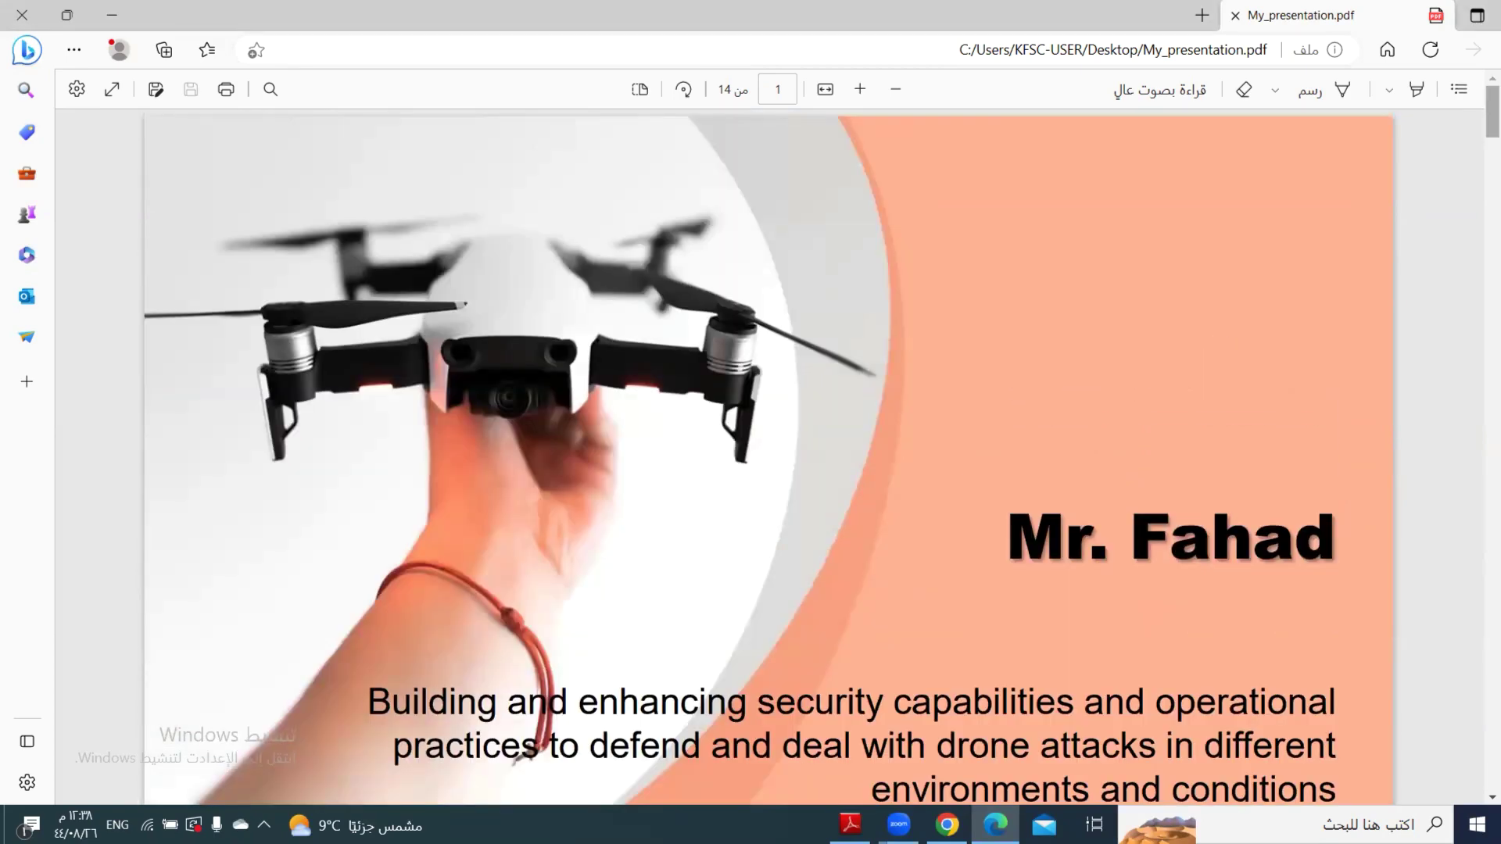
scroll(768, 458, "down", 3)
scroll(767, 457, "up", 3)
scroll(769, 458, "down", 1)
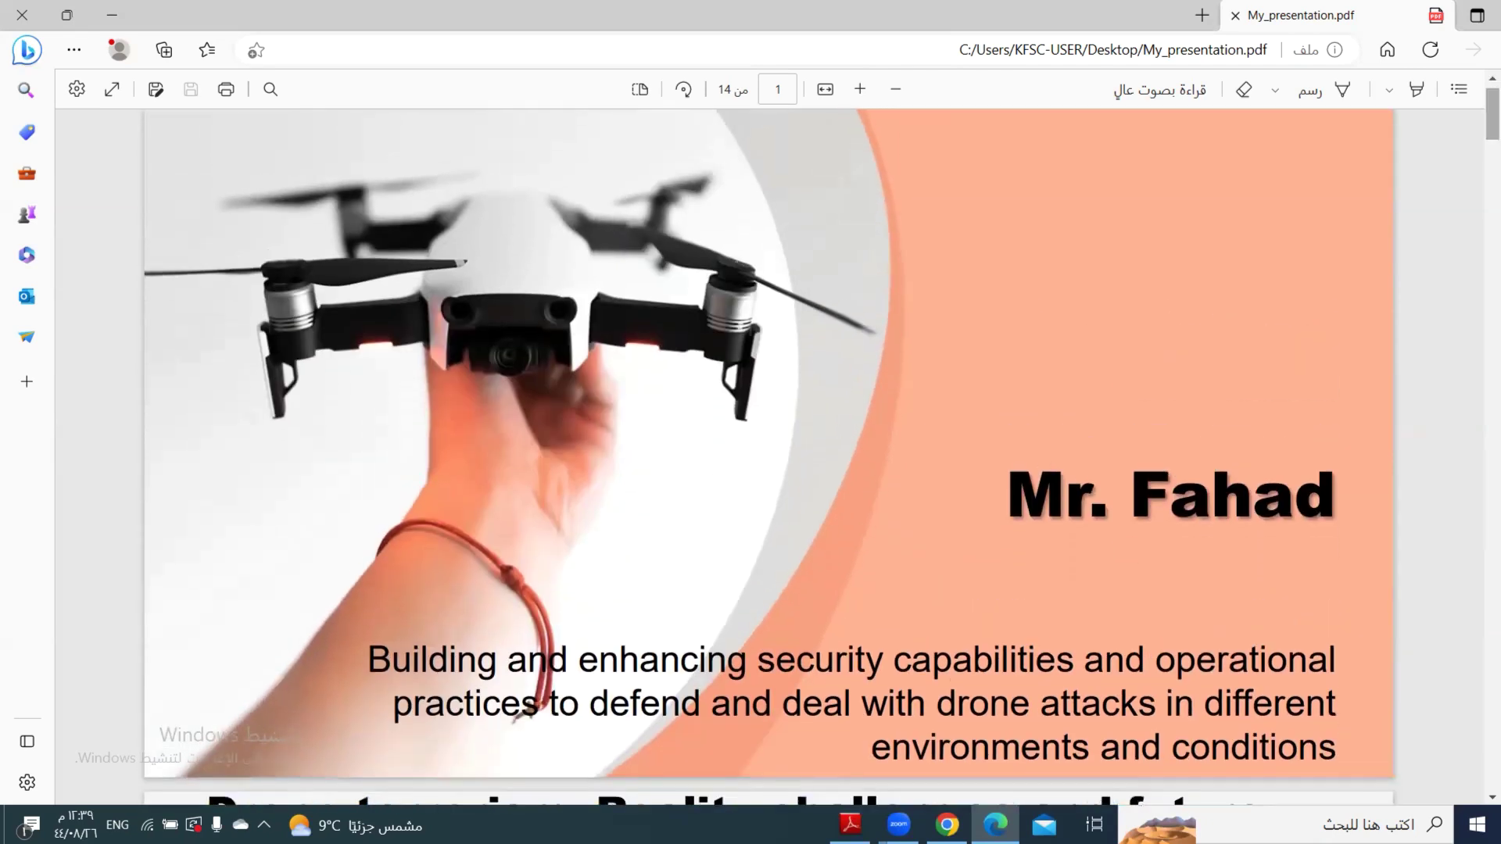
scroll(769, 458, "down", 2)
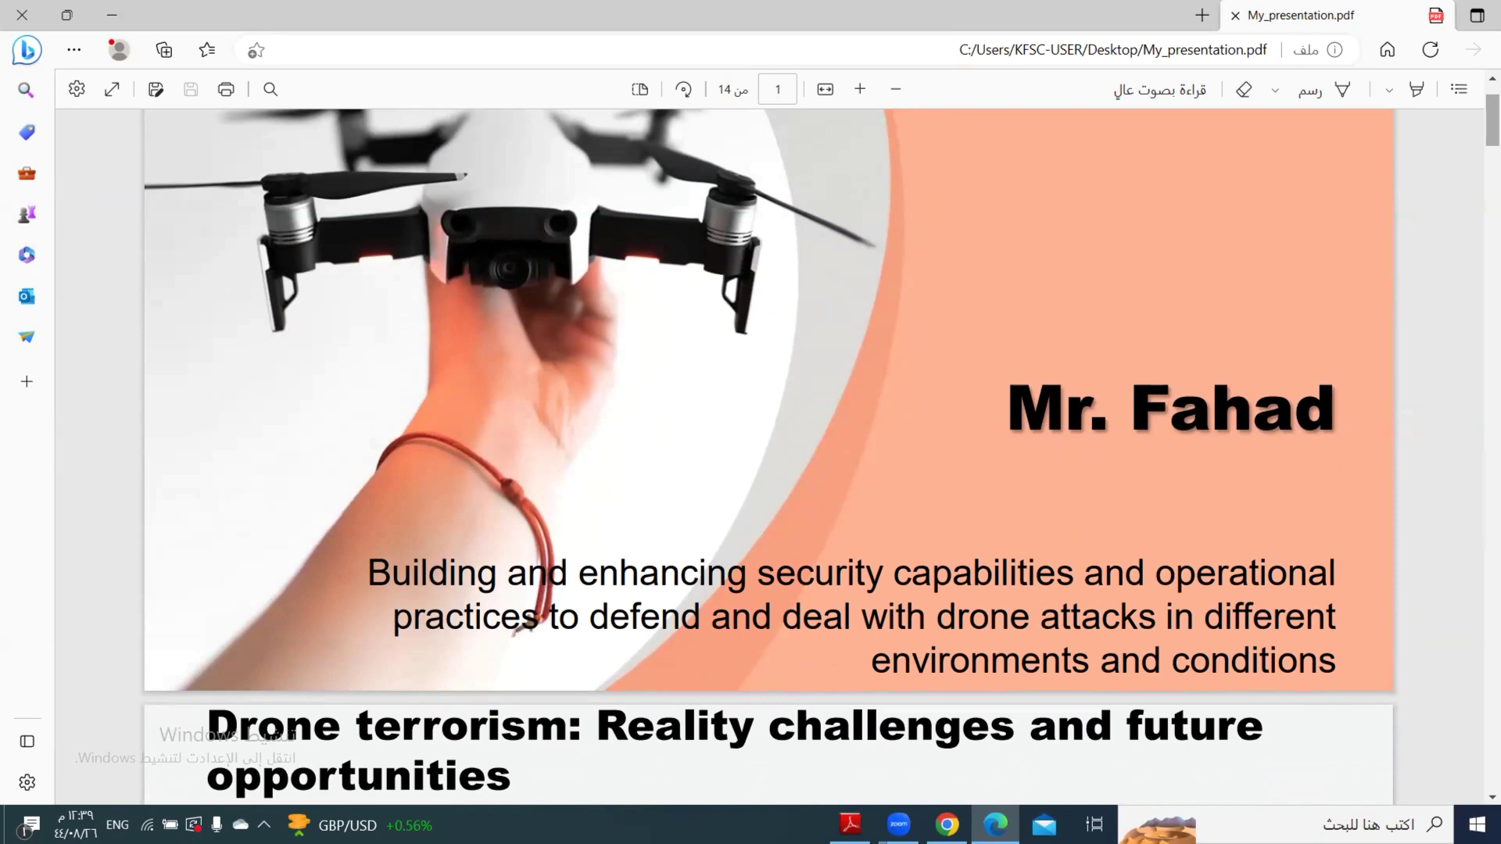
scroll(768, 451, "down", 1)
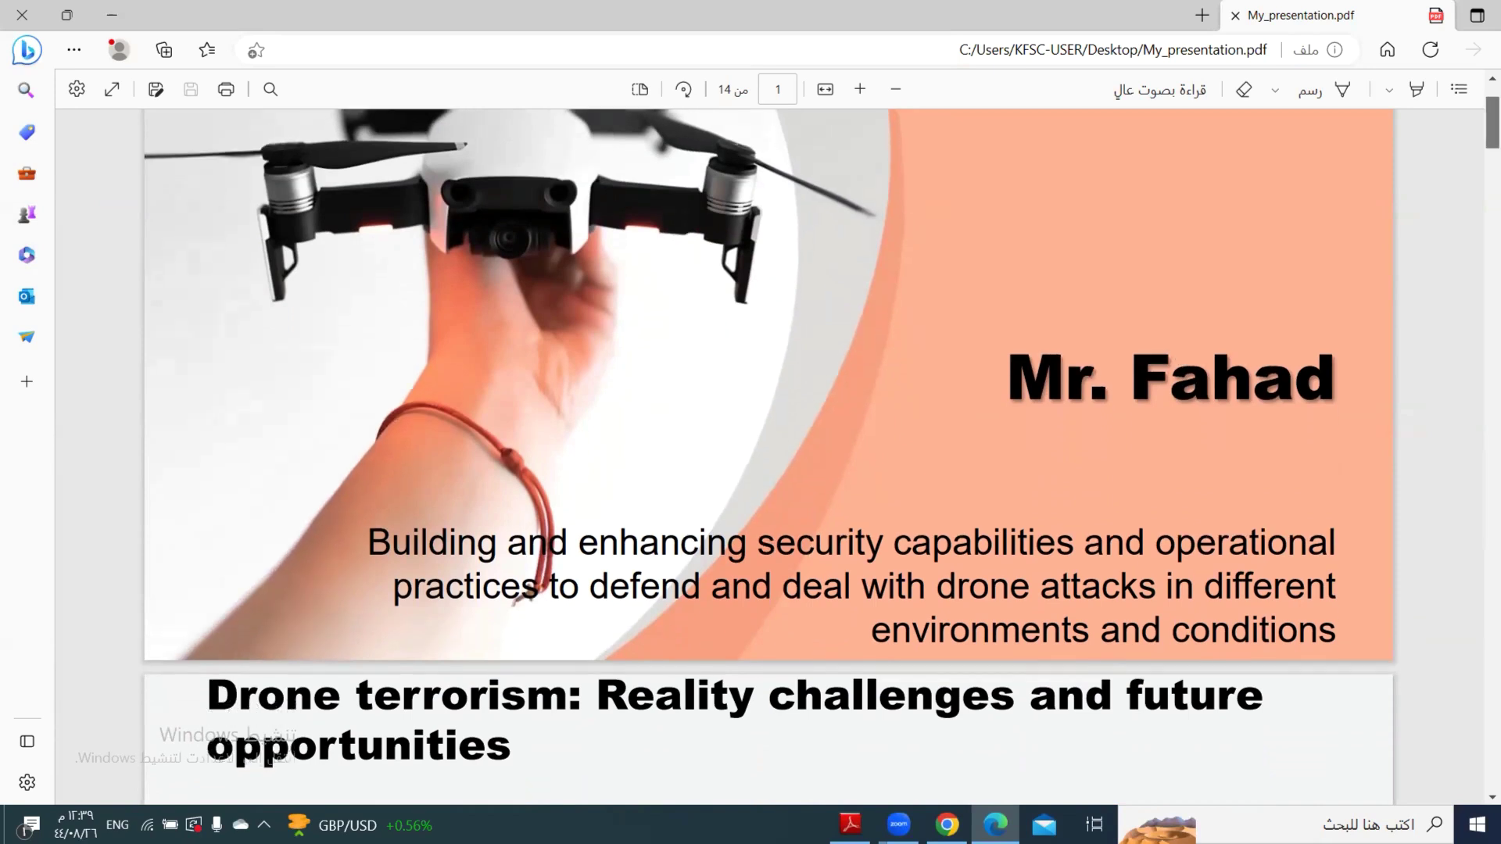
scroll(768, 457, "down", 1)
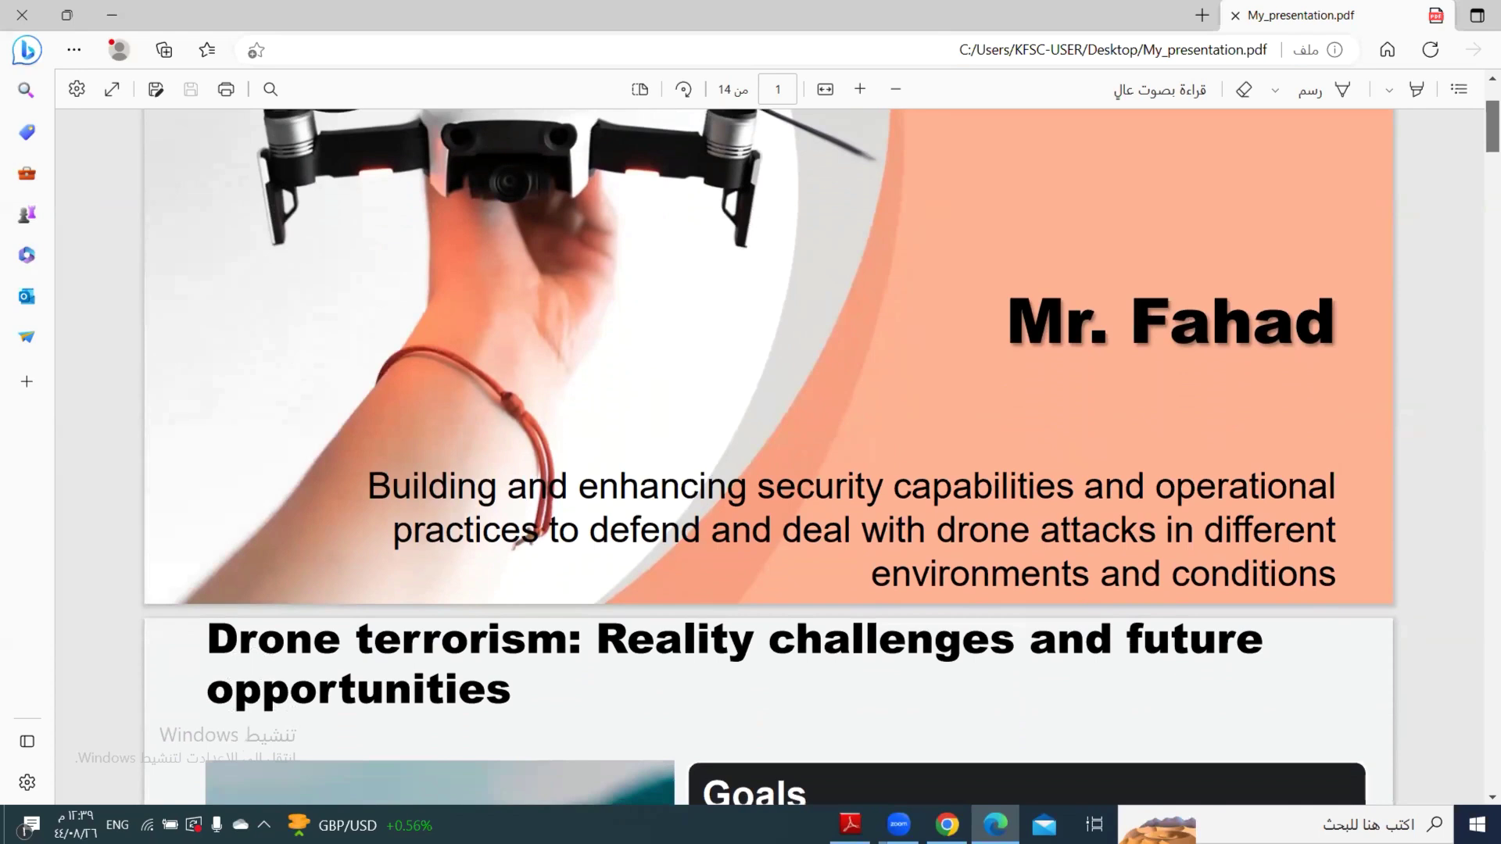
scroll(768, 458, "down", 1)
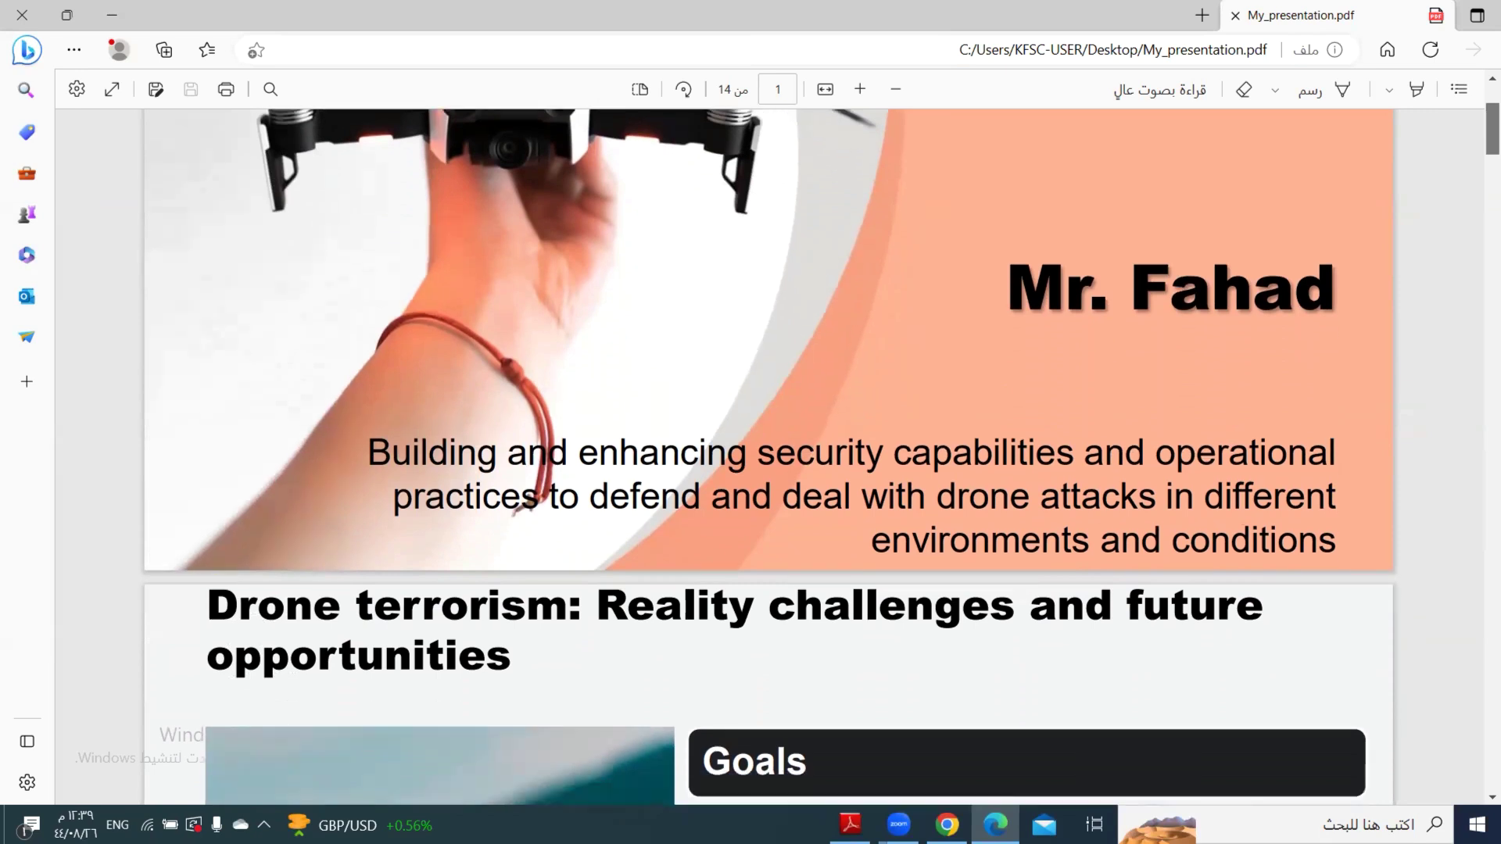
scroll(769, 457, "down", 1)
scroll(769, 458, "down", 1)
scroll(768, 458, "down", 2)
scroll(769, 458, "down", 1)
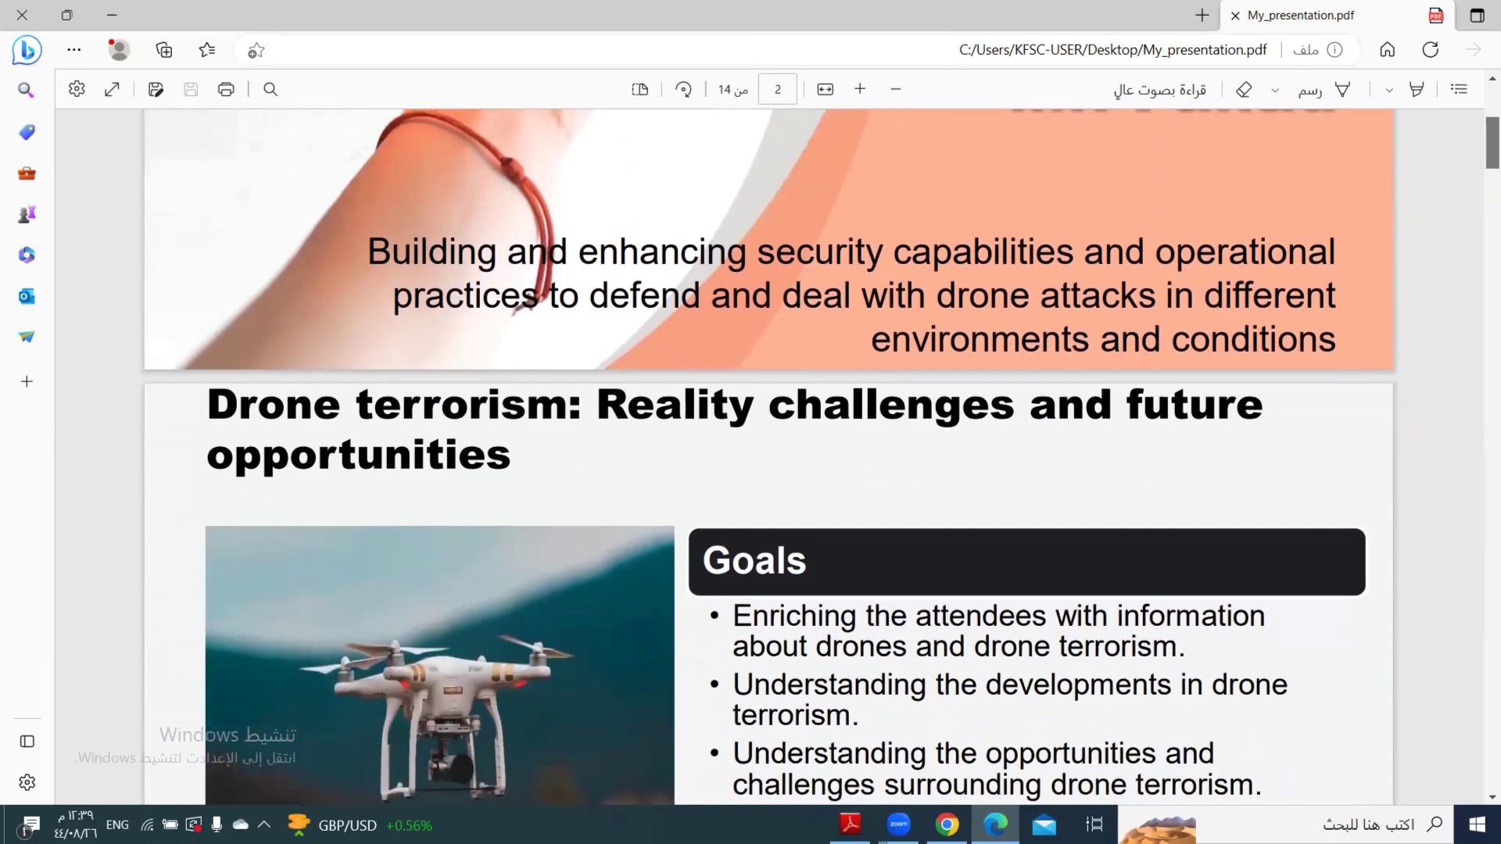
scroll(769, 457, "down", 1)
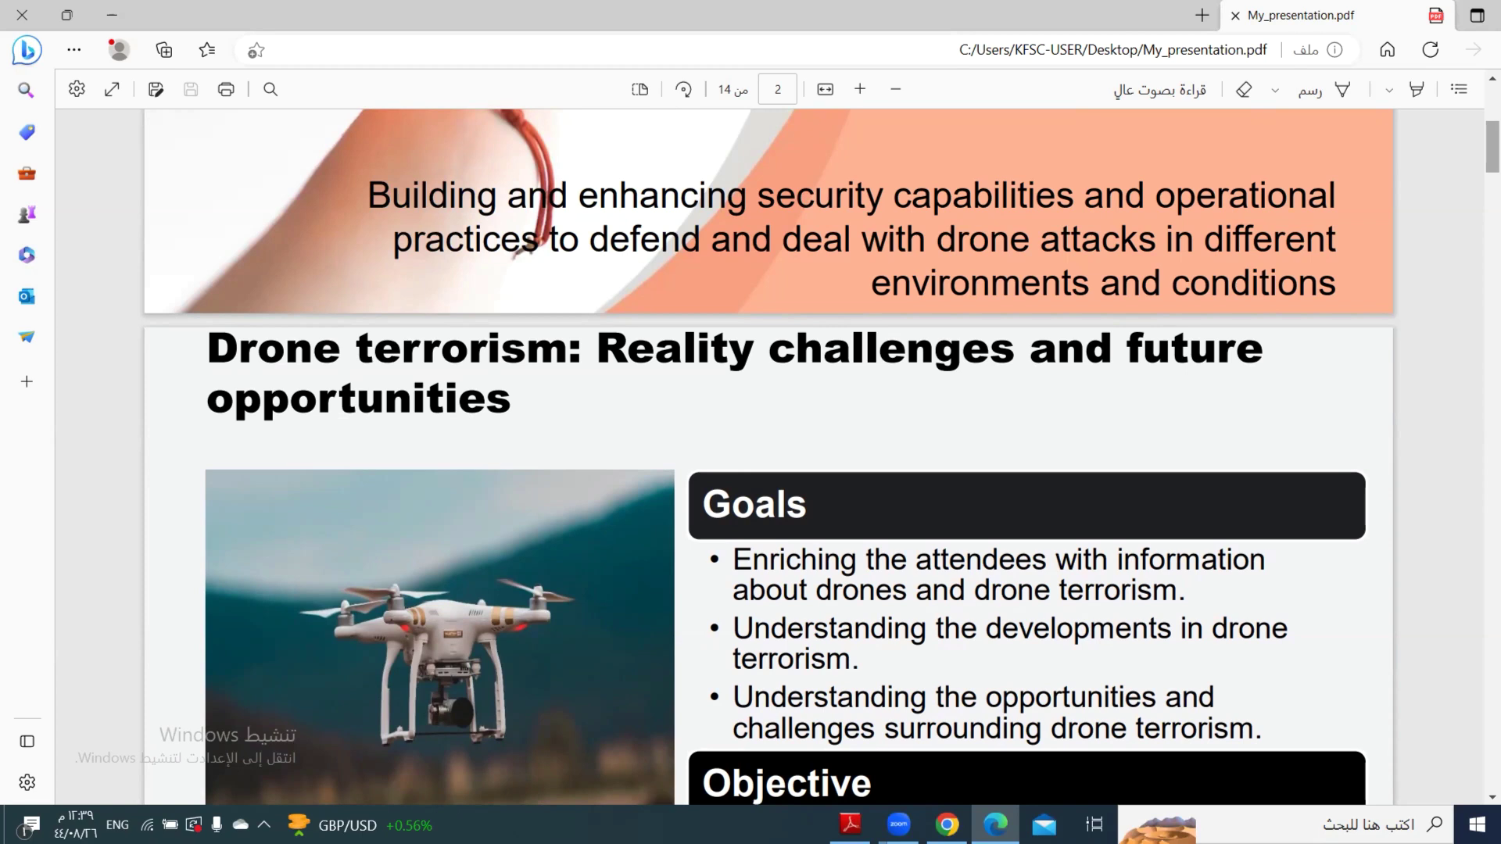
scroll(751, 458, "down", 2)
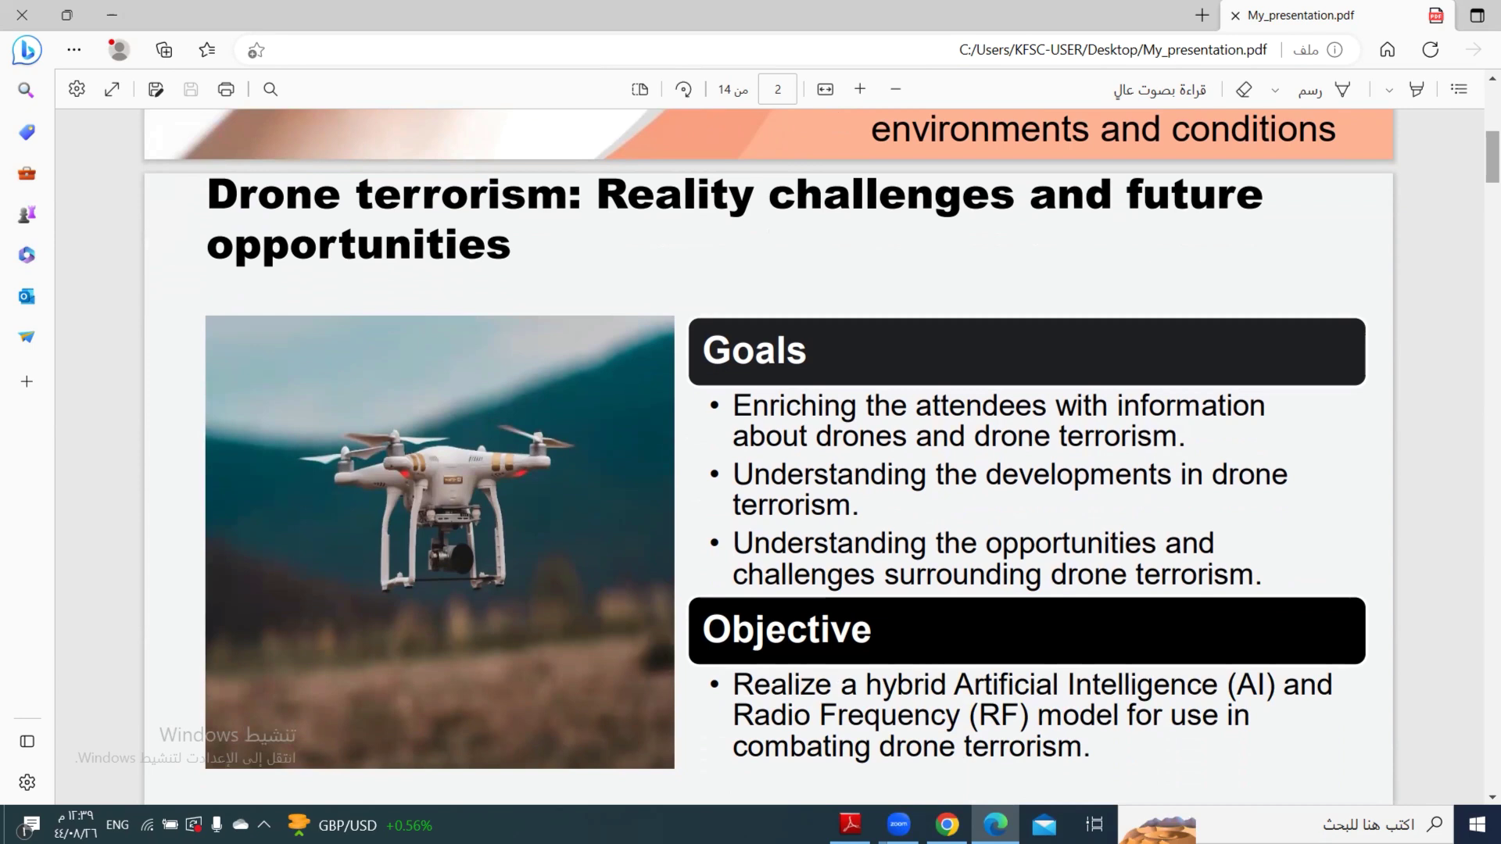
scroll(768, 457, "down", 3)
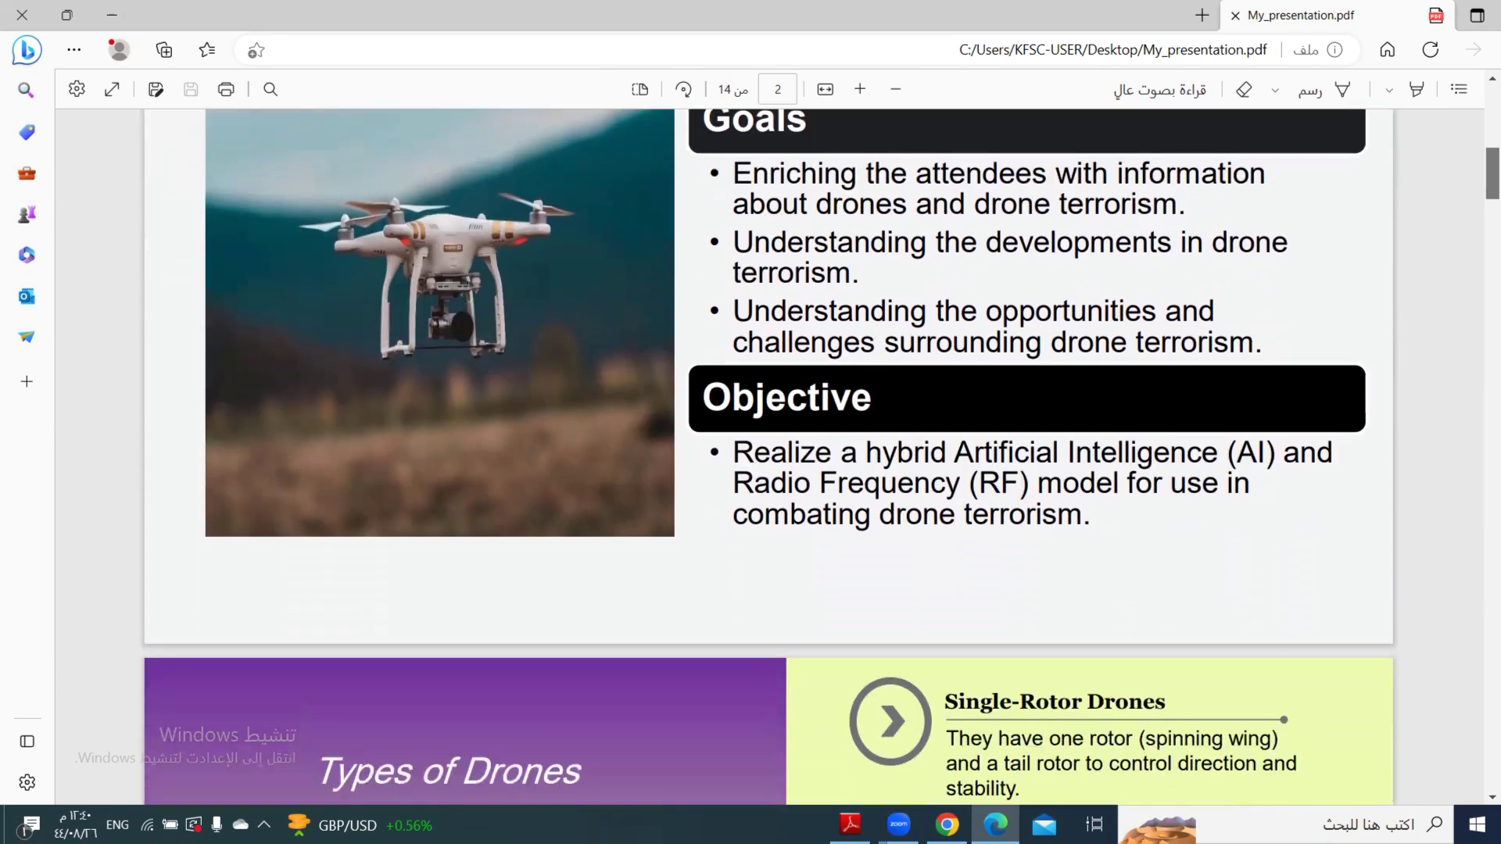
scroll(768, 457, "down", 1)
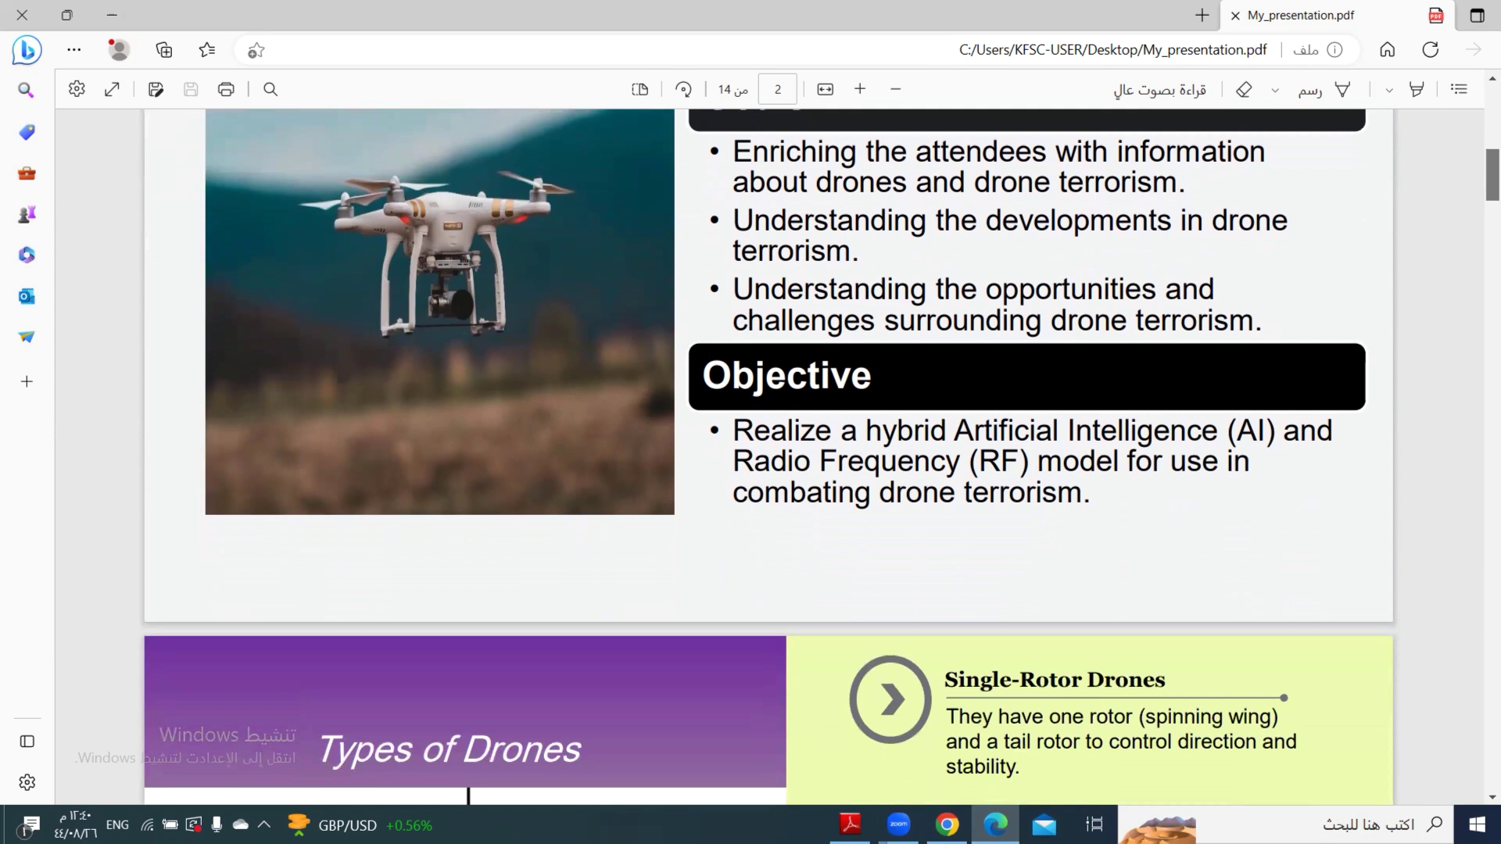
scroll(768, 457, "down", 2)
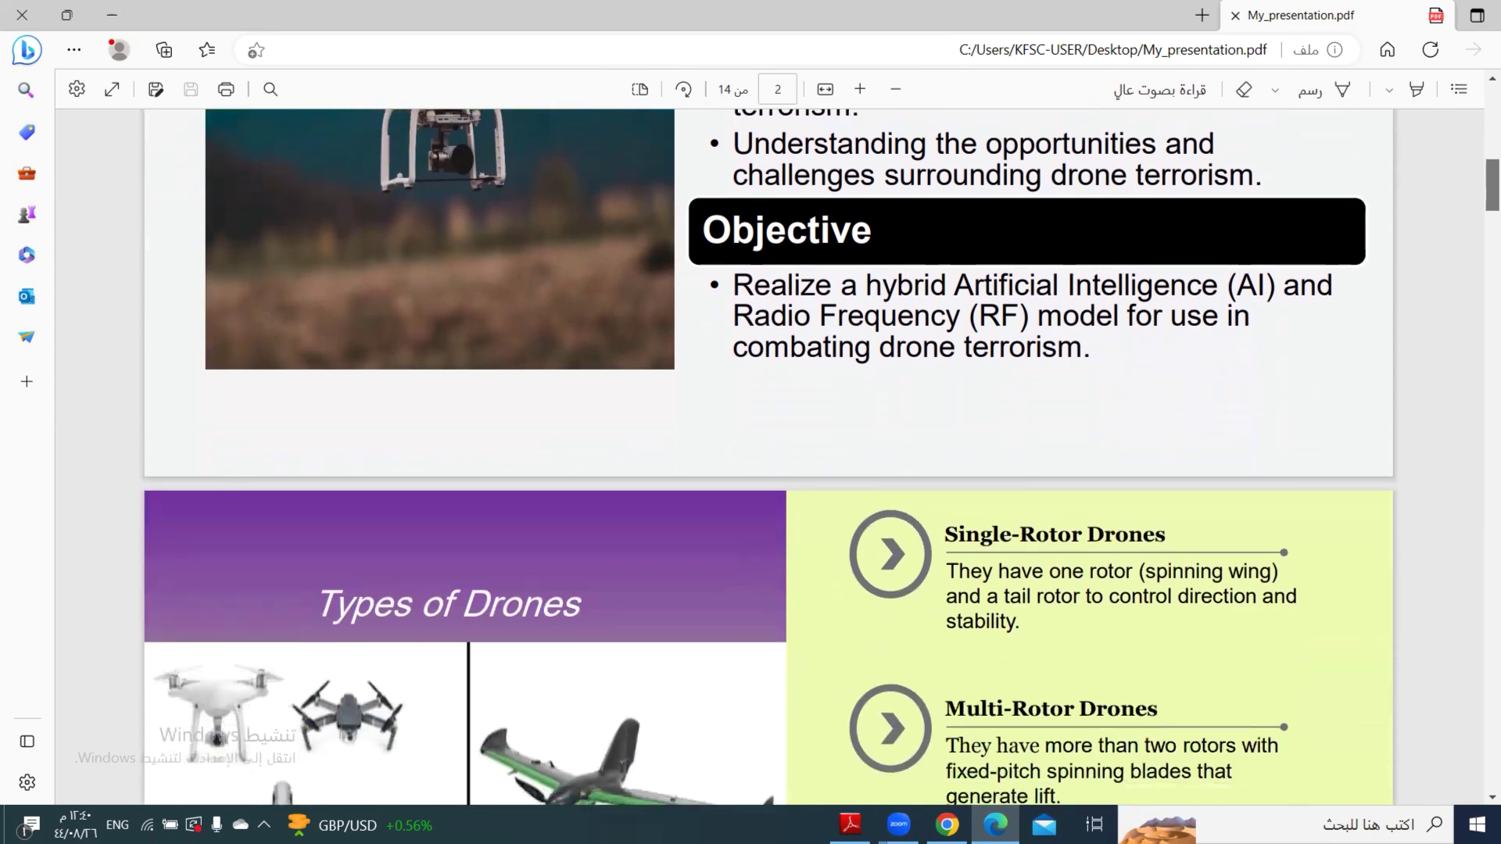
scroll(768, 457, "down", 1)
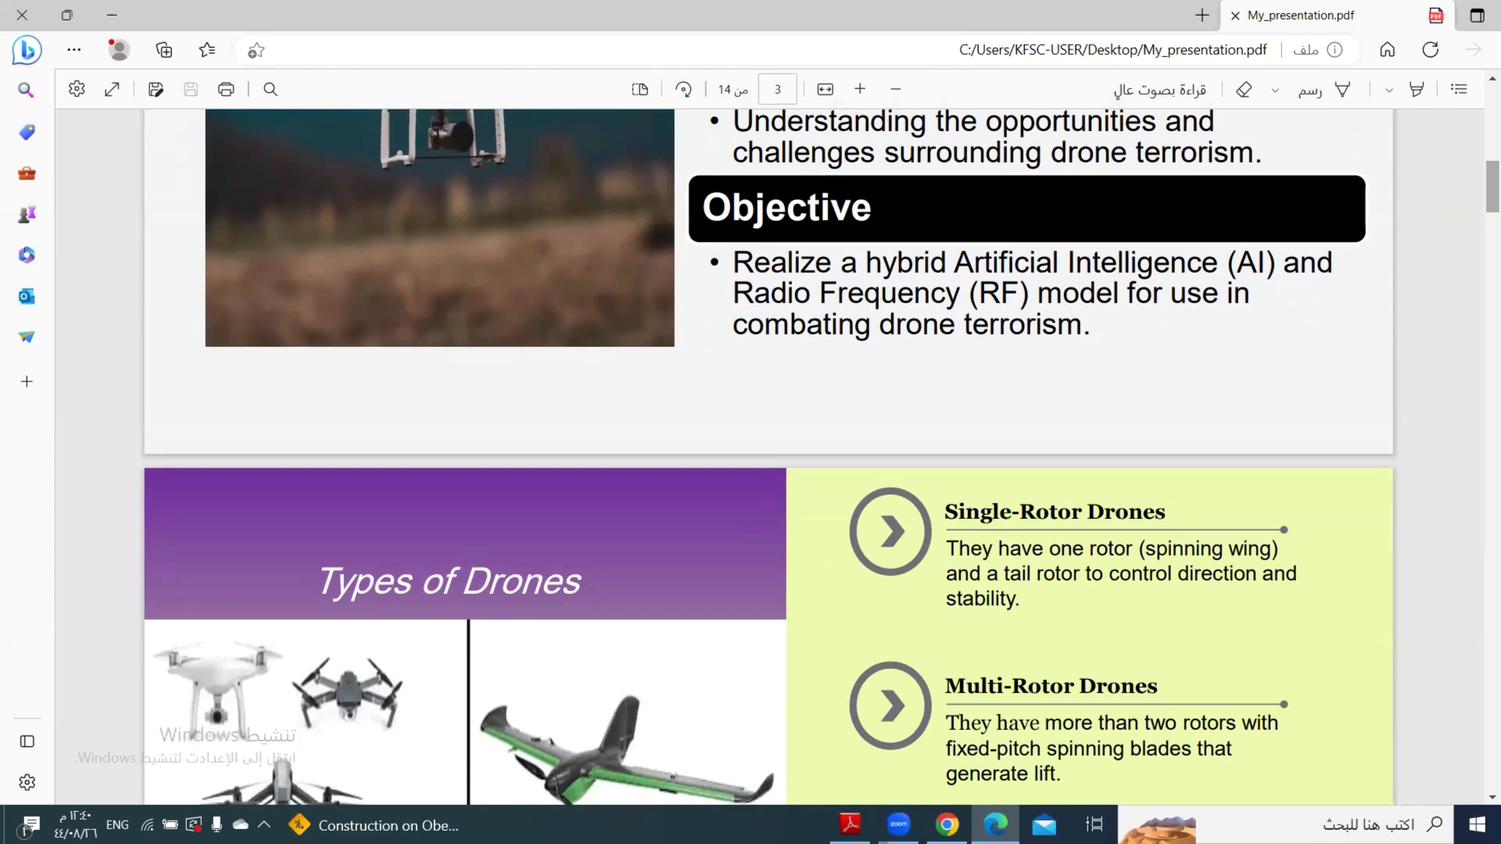
scroll(768, 457, "down", 1)
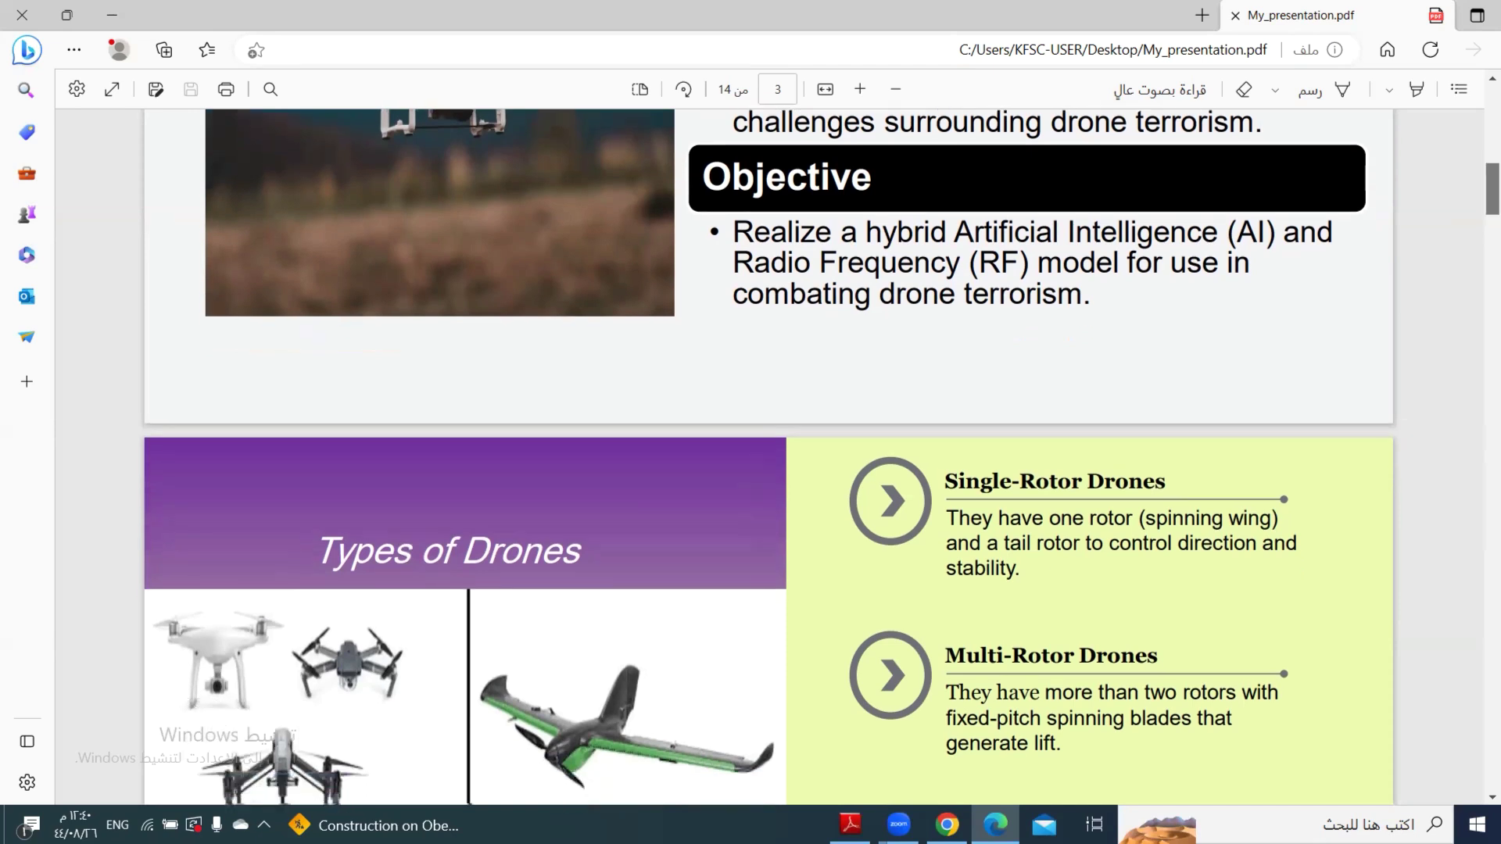
scroll(768, 459, "down", 2)
scroll(768, 458, "down", 1)
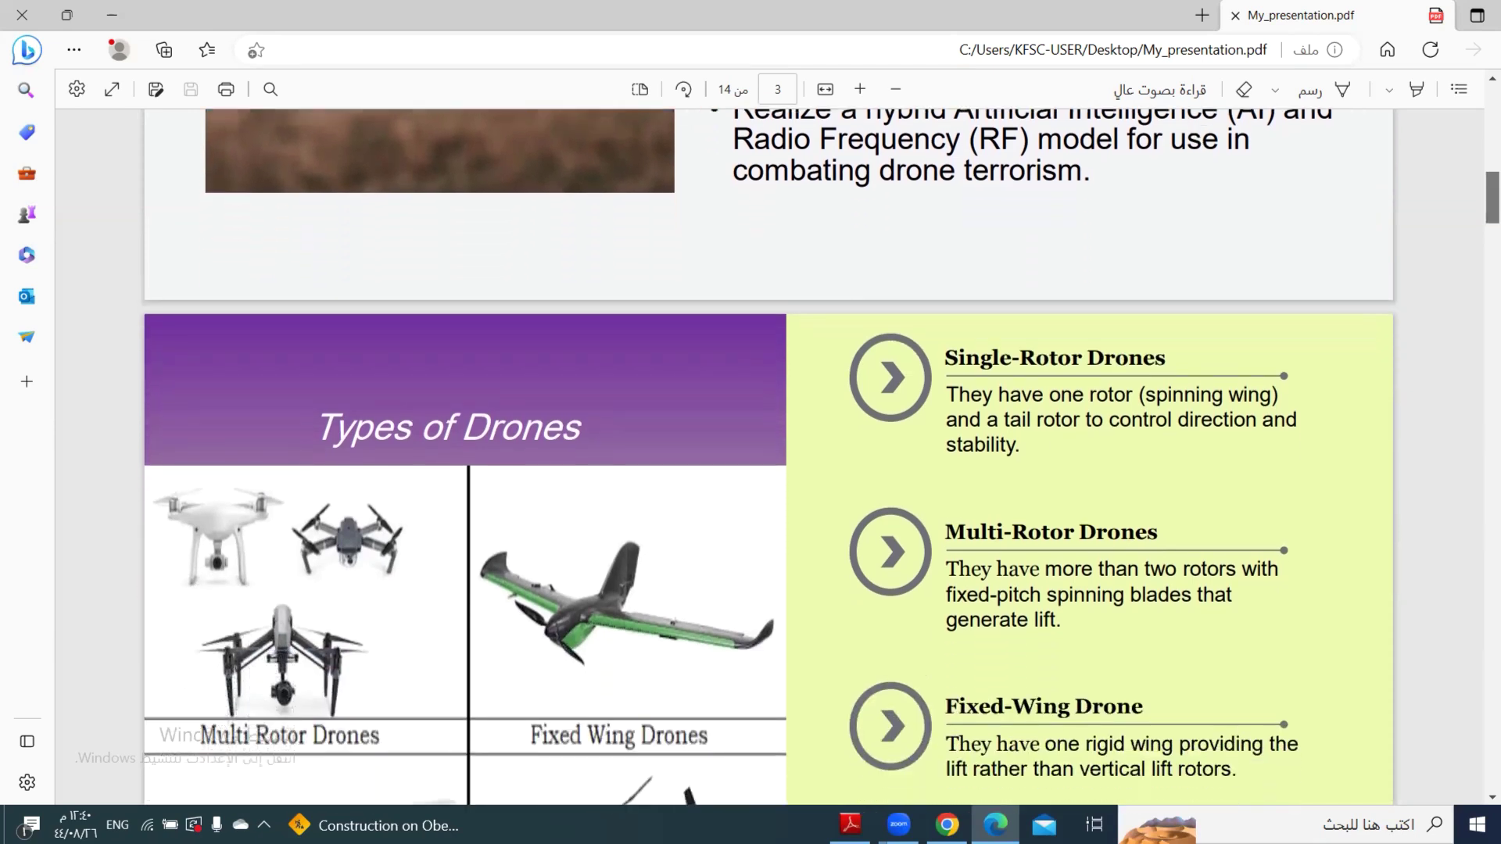
scroll(769, 457, "down", 2)
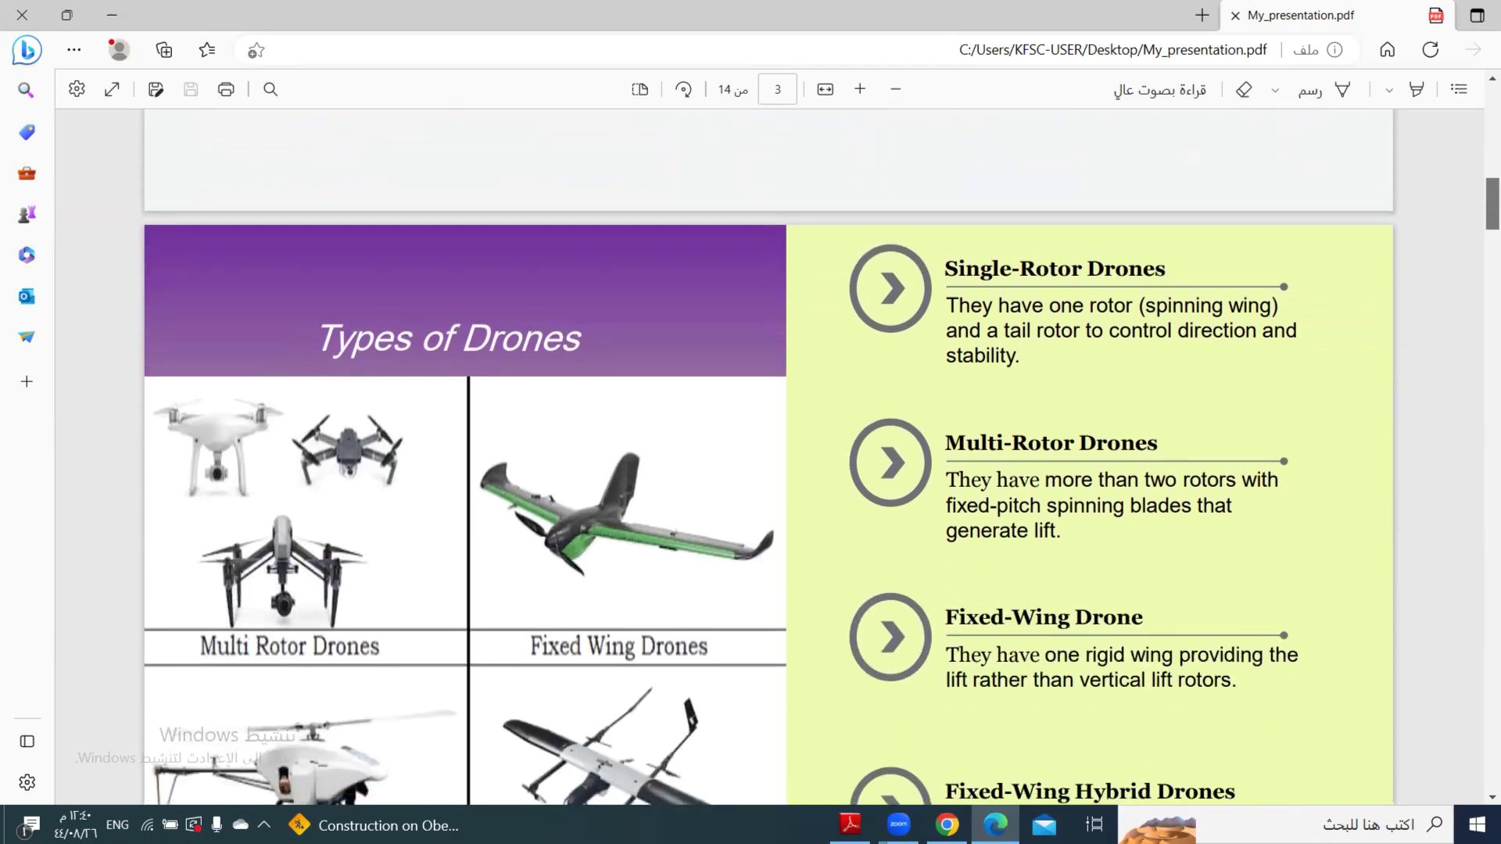
scroll(769, 457, "down", 2)
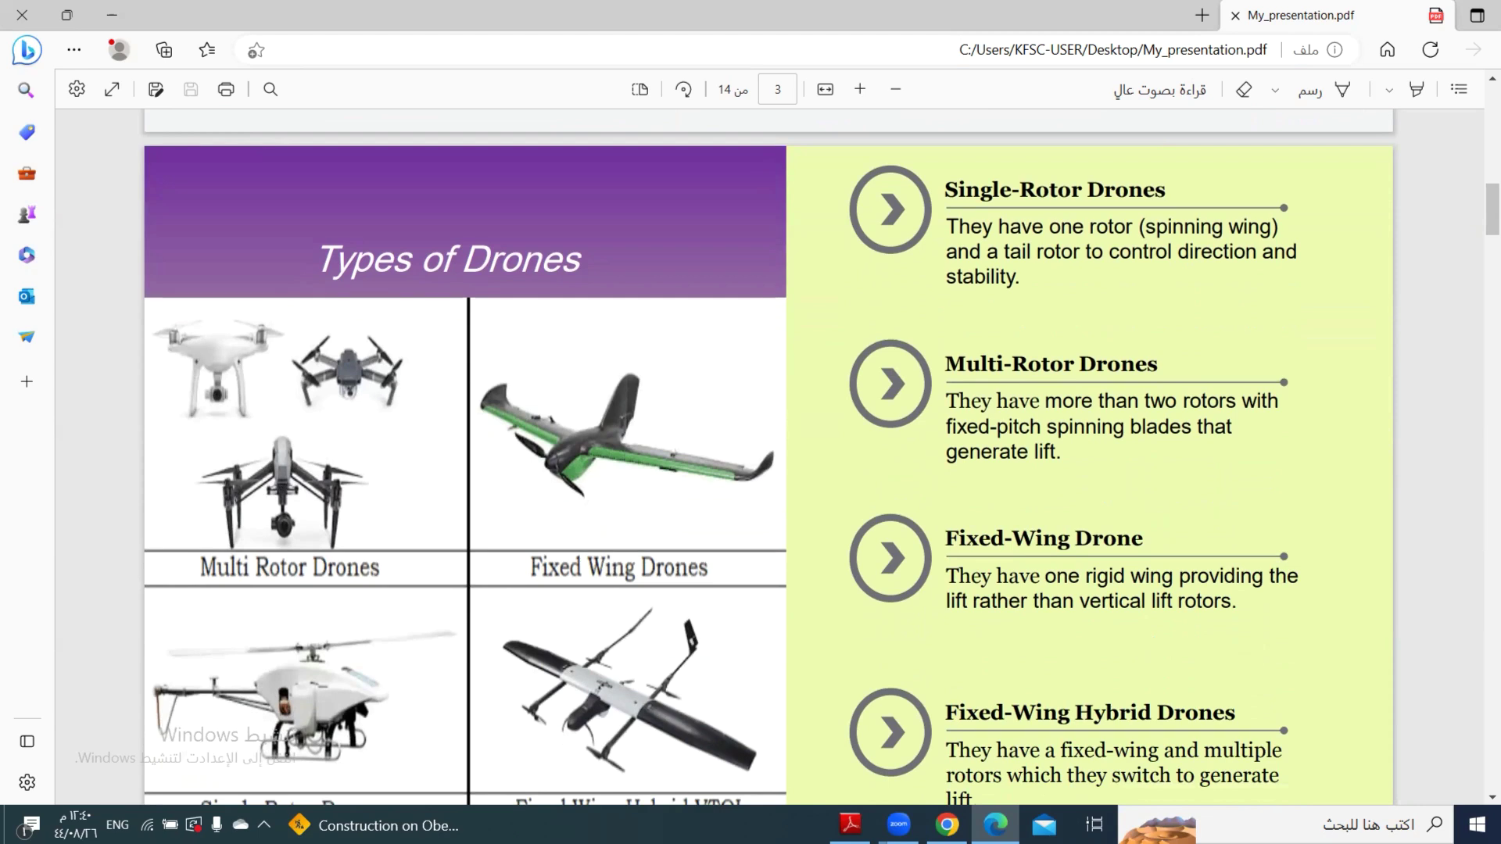
left_click_drag(1490, 200, 1491, 202)
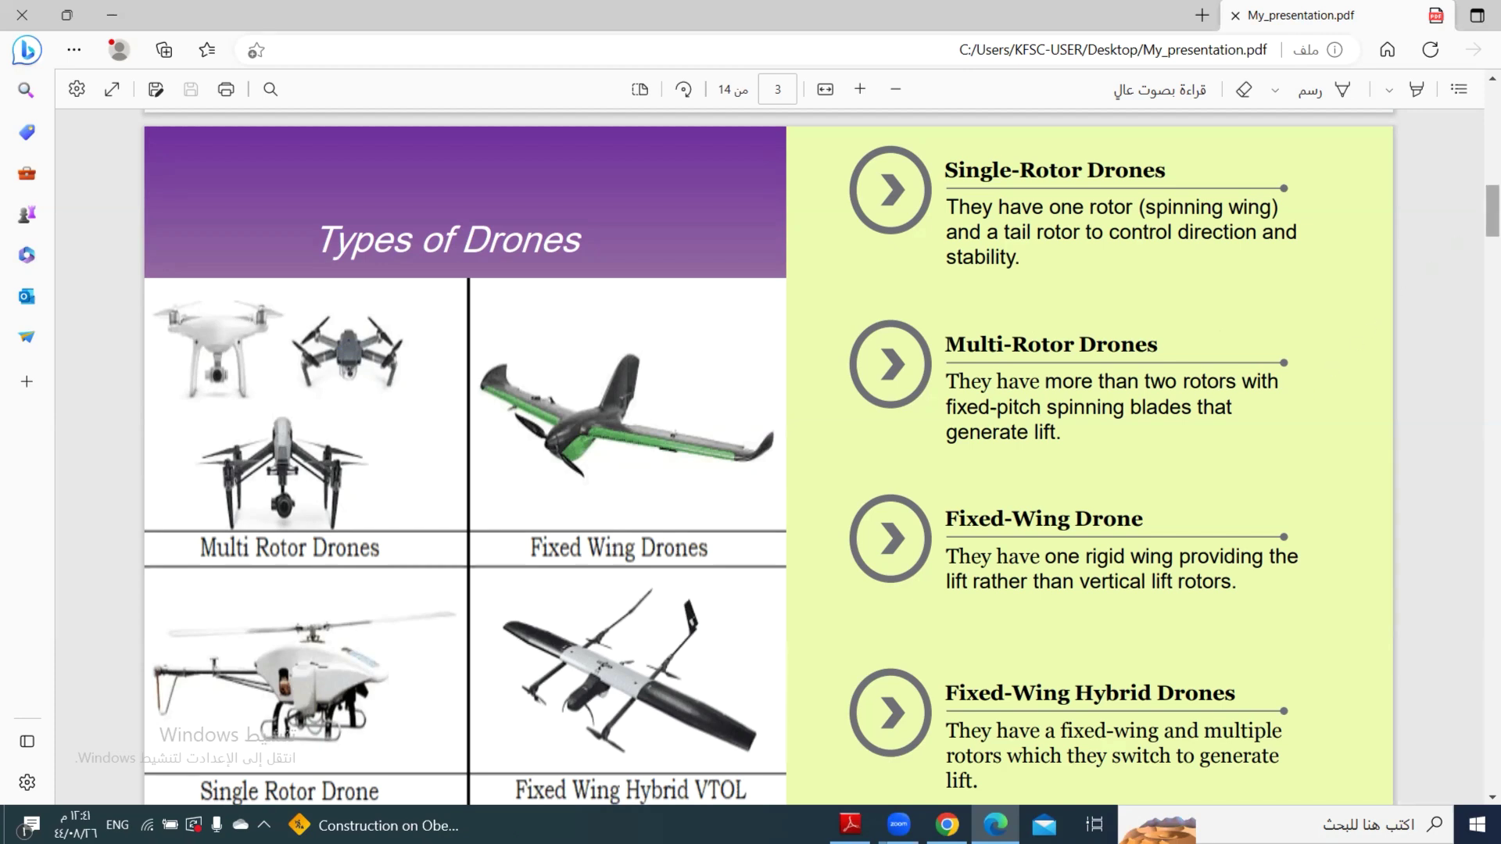
scroll(769, 457, "down", 1)
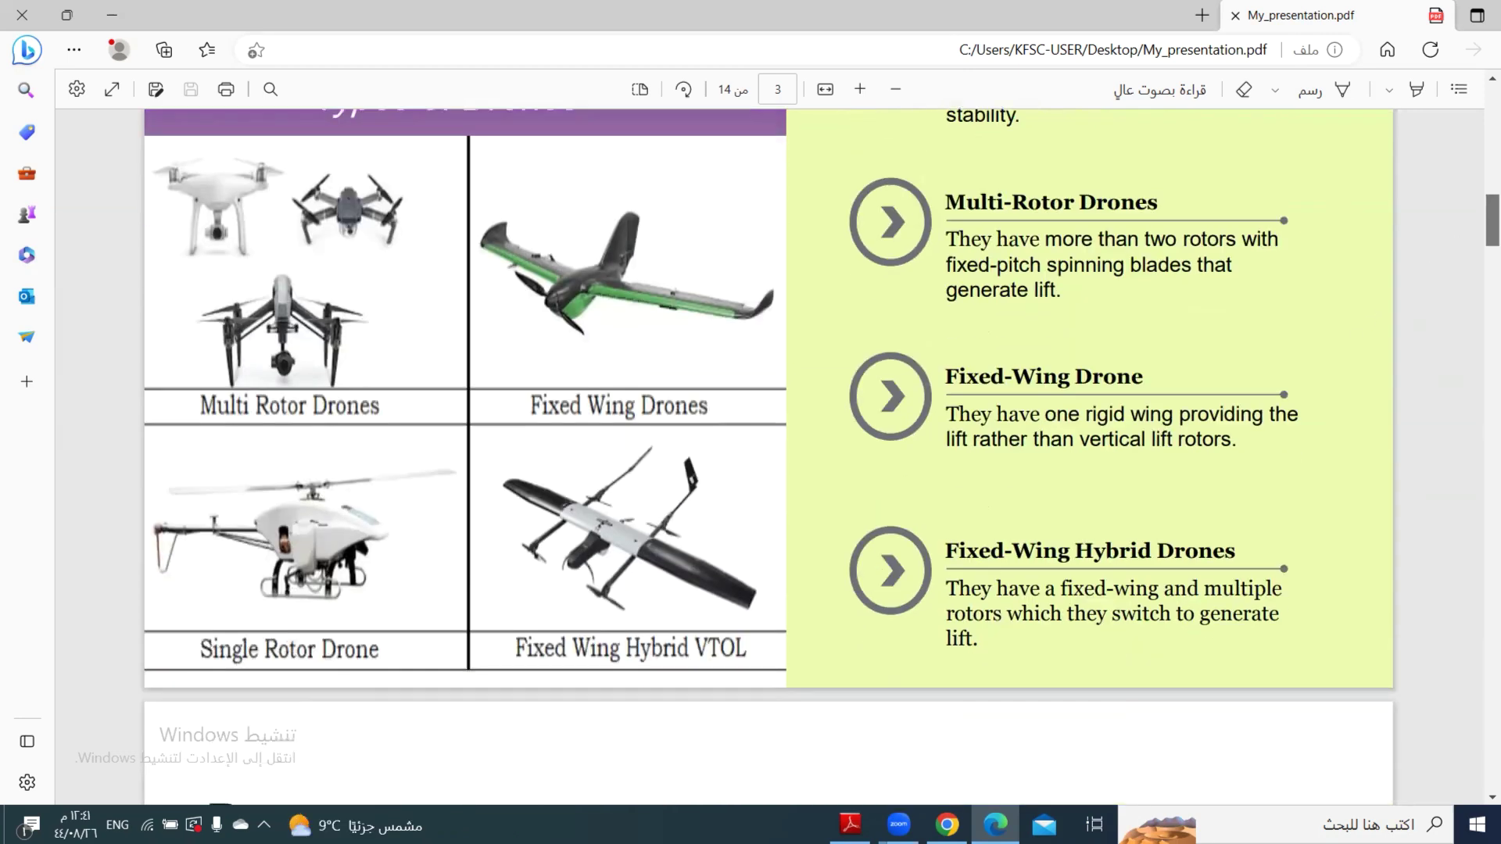
scroll(770, 458, "up", 1)
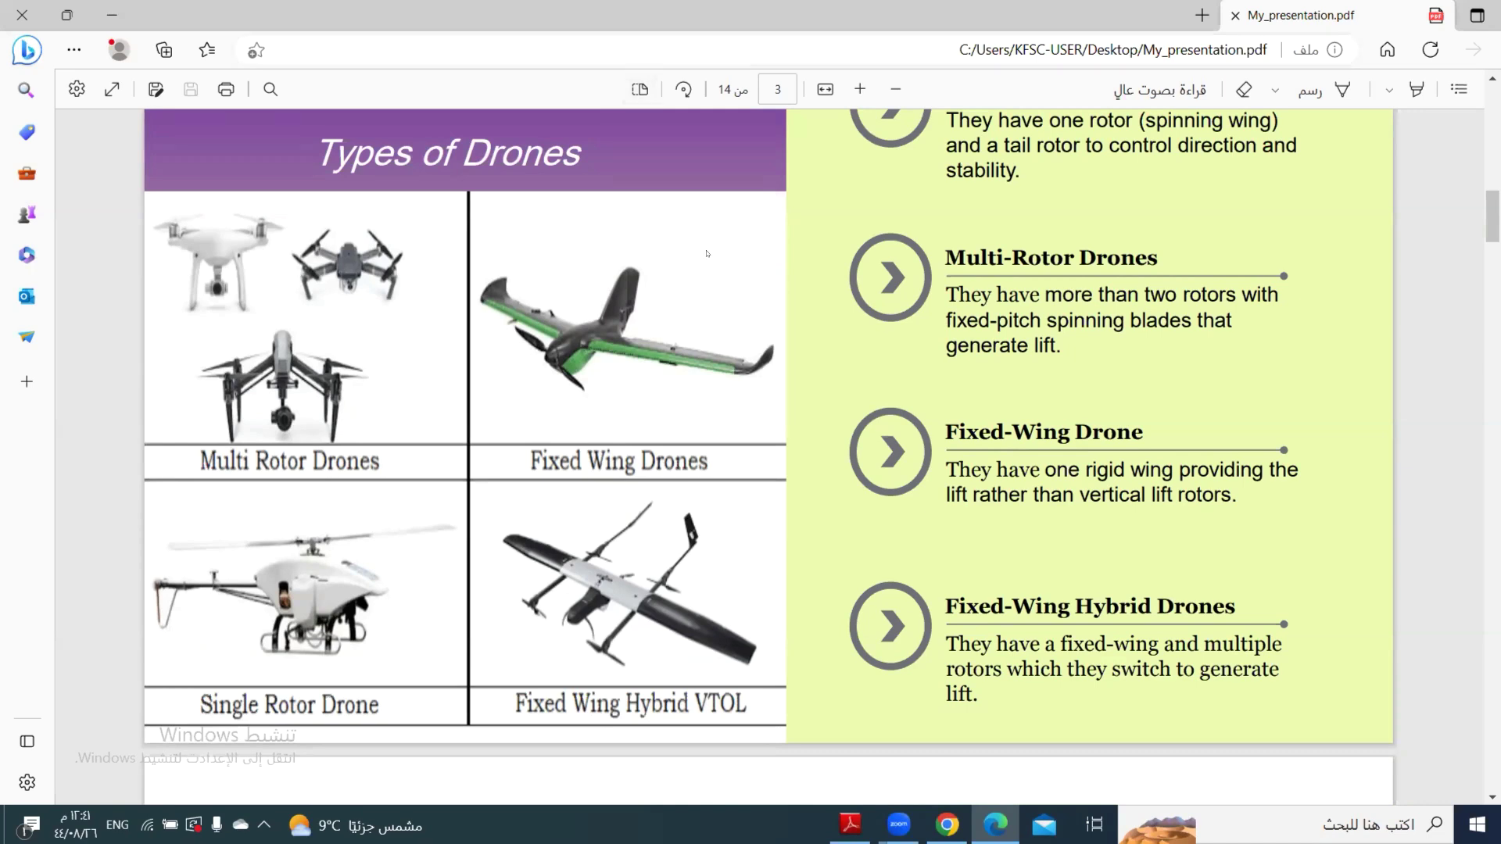
scroll(768, 458, "down", 2)
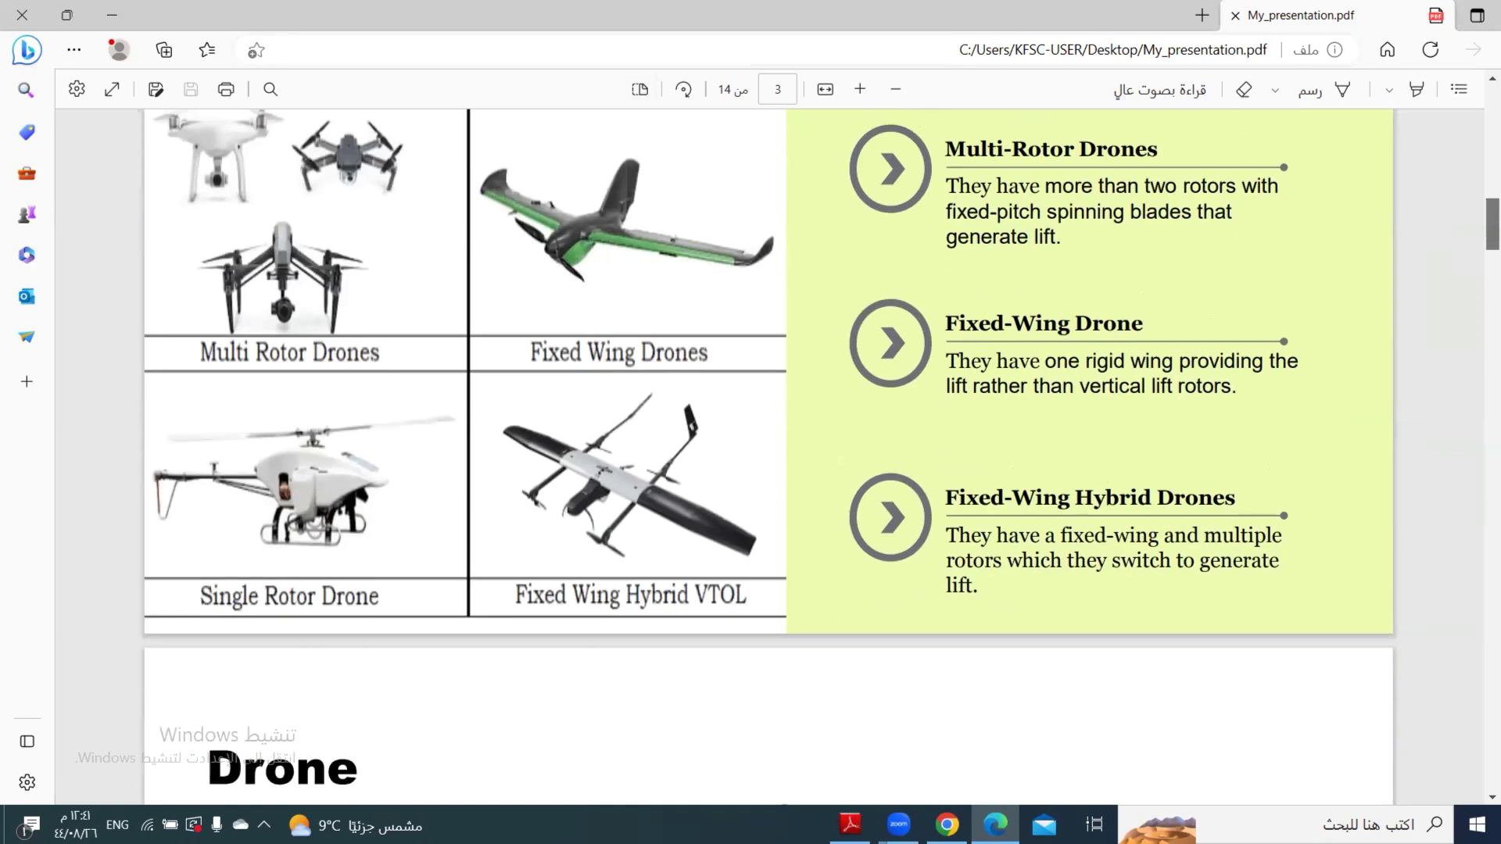
scroll(769, 458, "down", 1)
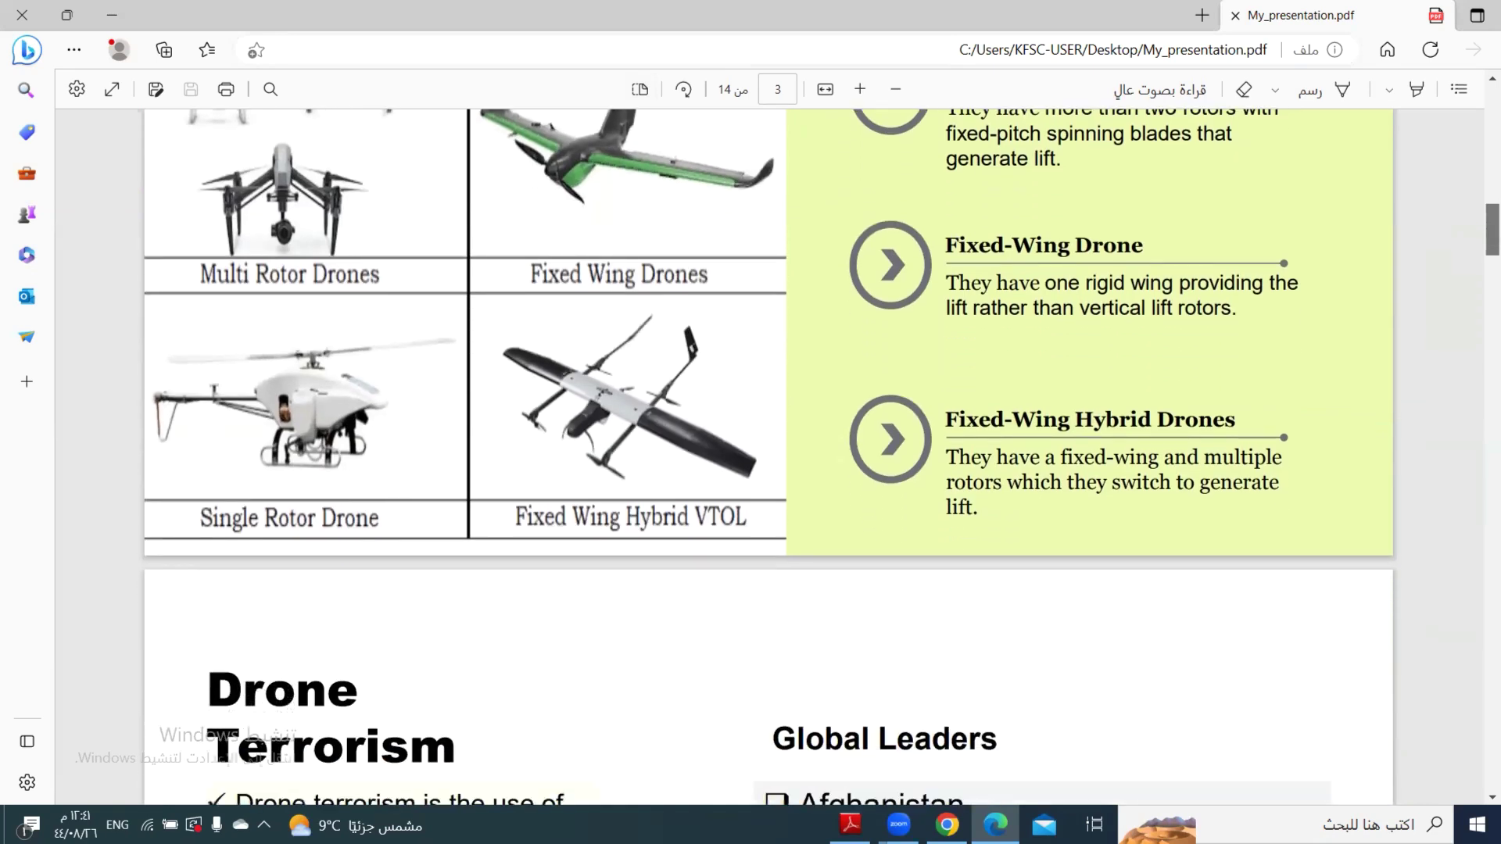
scroll(769, 459, "down", 1)
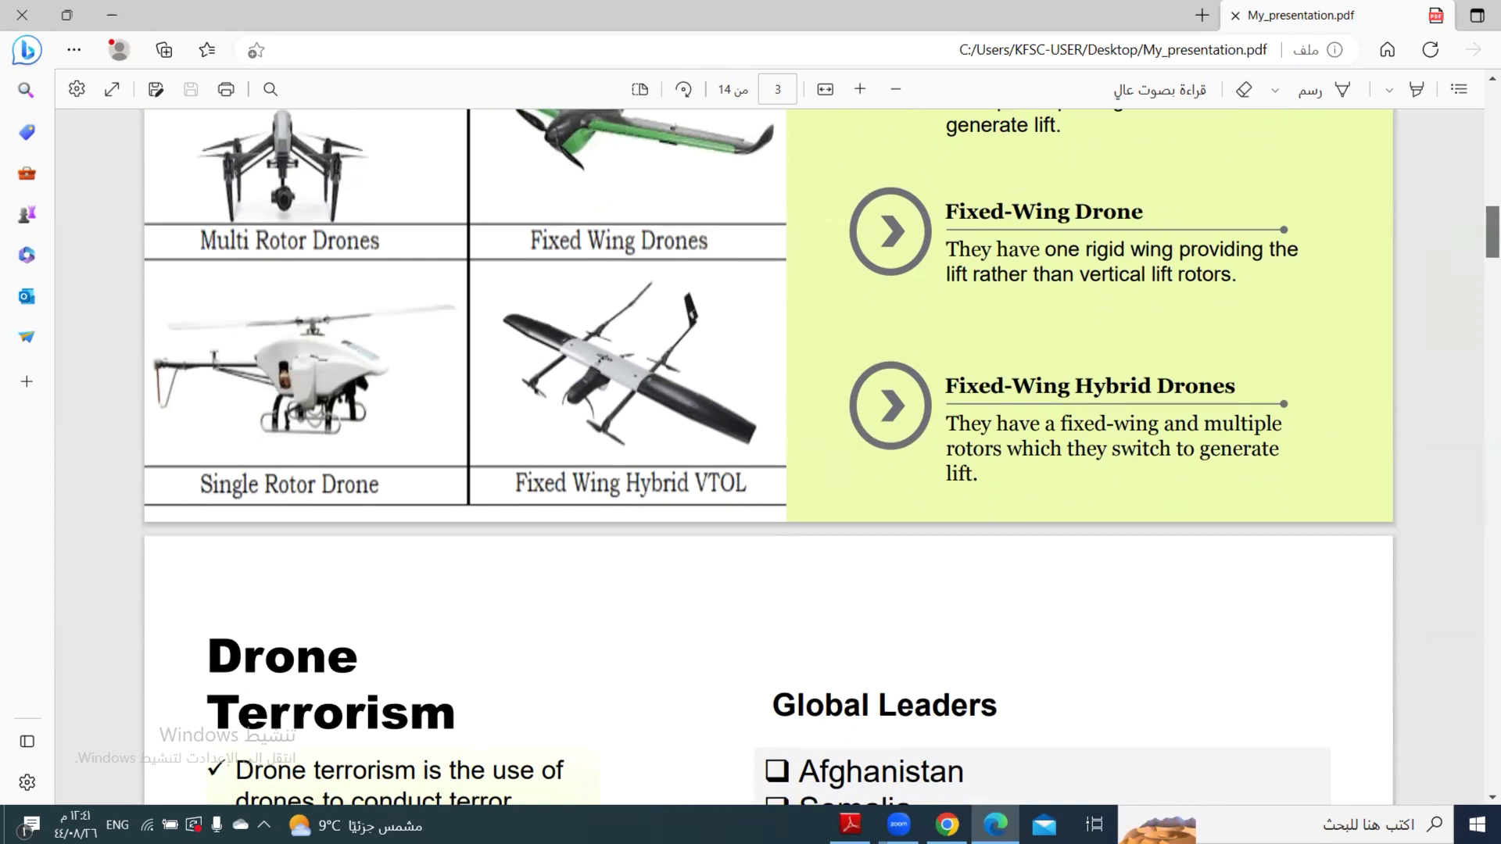
scroll(768, 458, "down", 2)
scroll(769, 457, "down", 1)
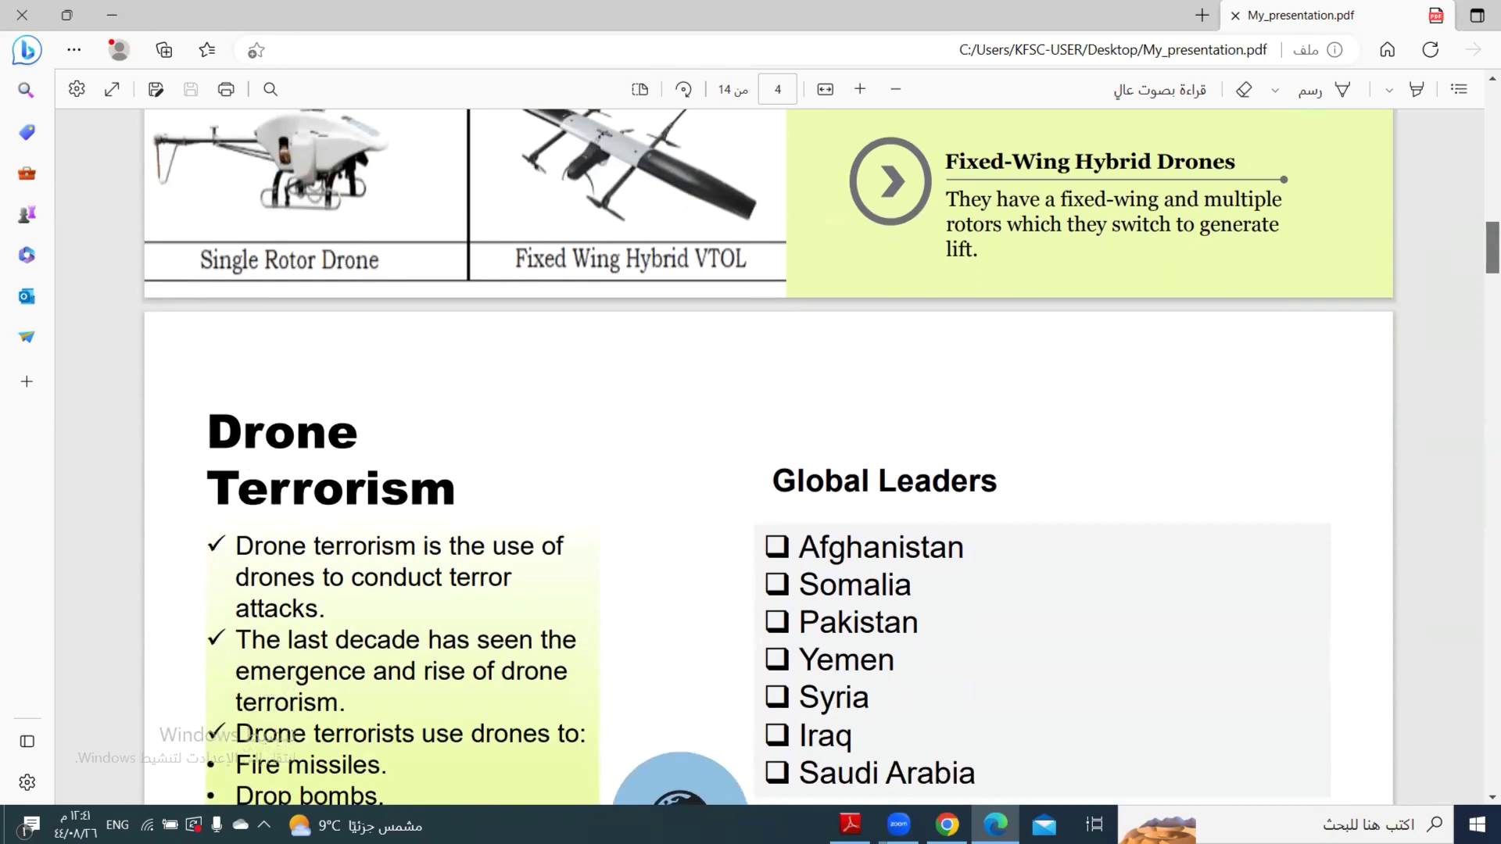
scroll(769, 458, "down", 1)
scroll(768, 457, "down", 2)
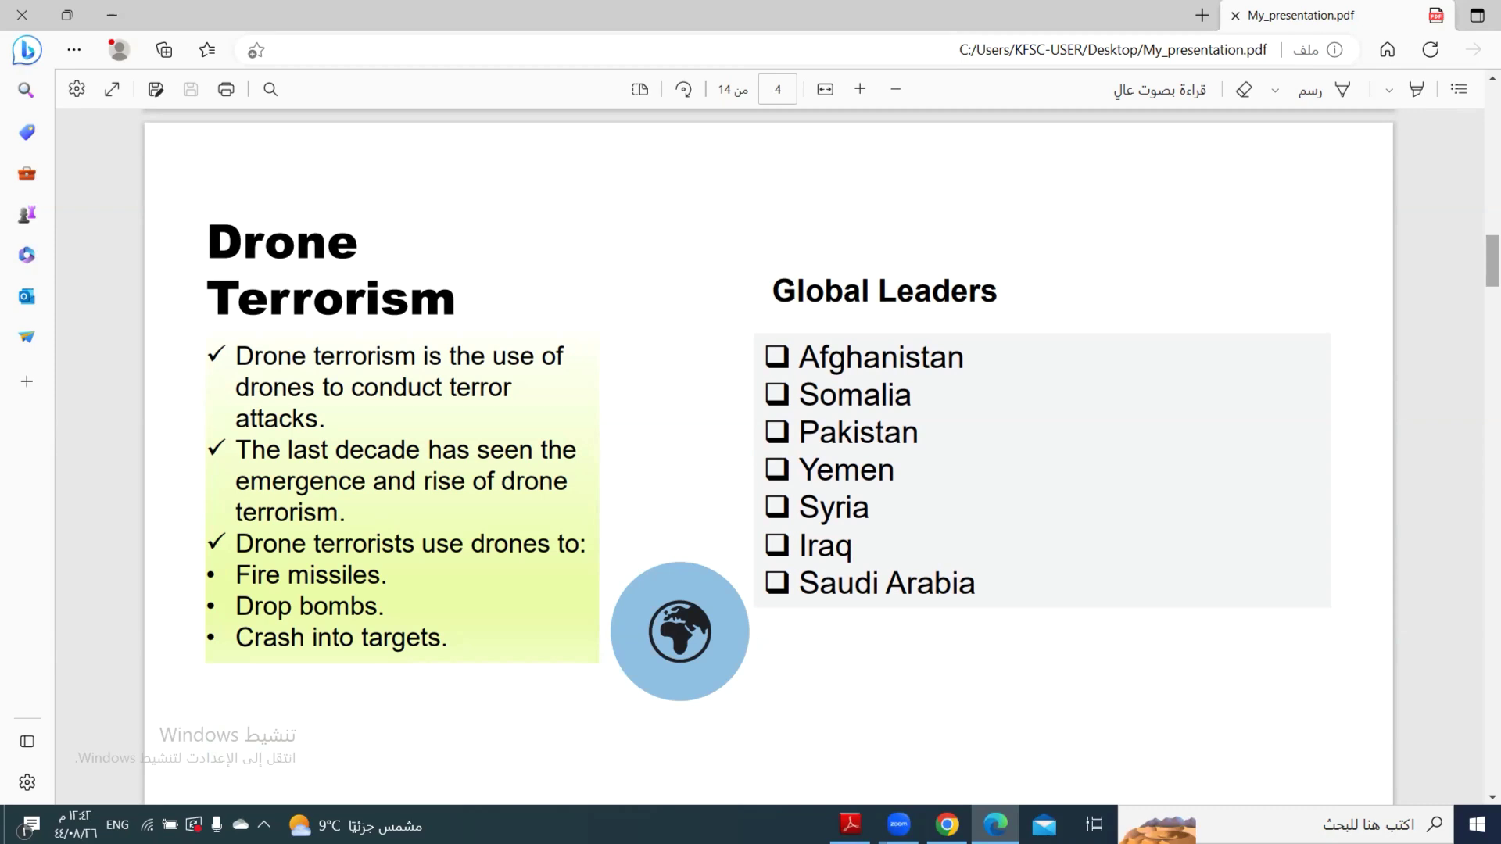
scroll(769, 457, "down", 2)
scroll(769, 457, "down", 1)
scroll(768, 458, "down", 1)
scroll(769, 457, "down", 1)
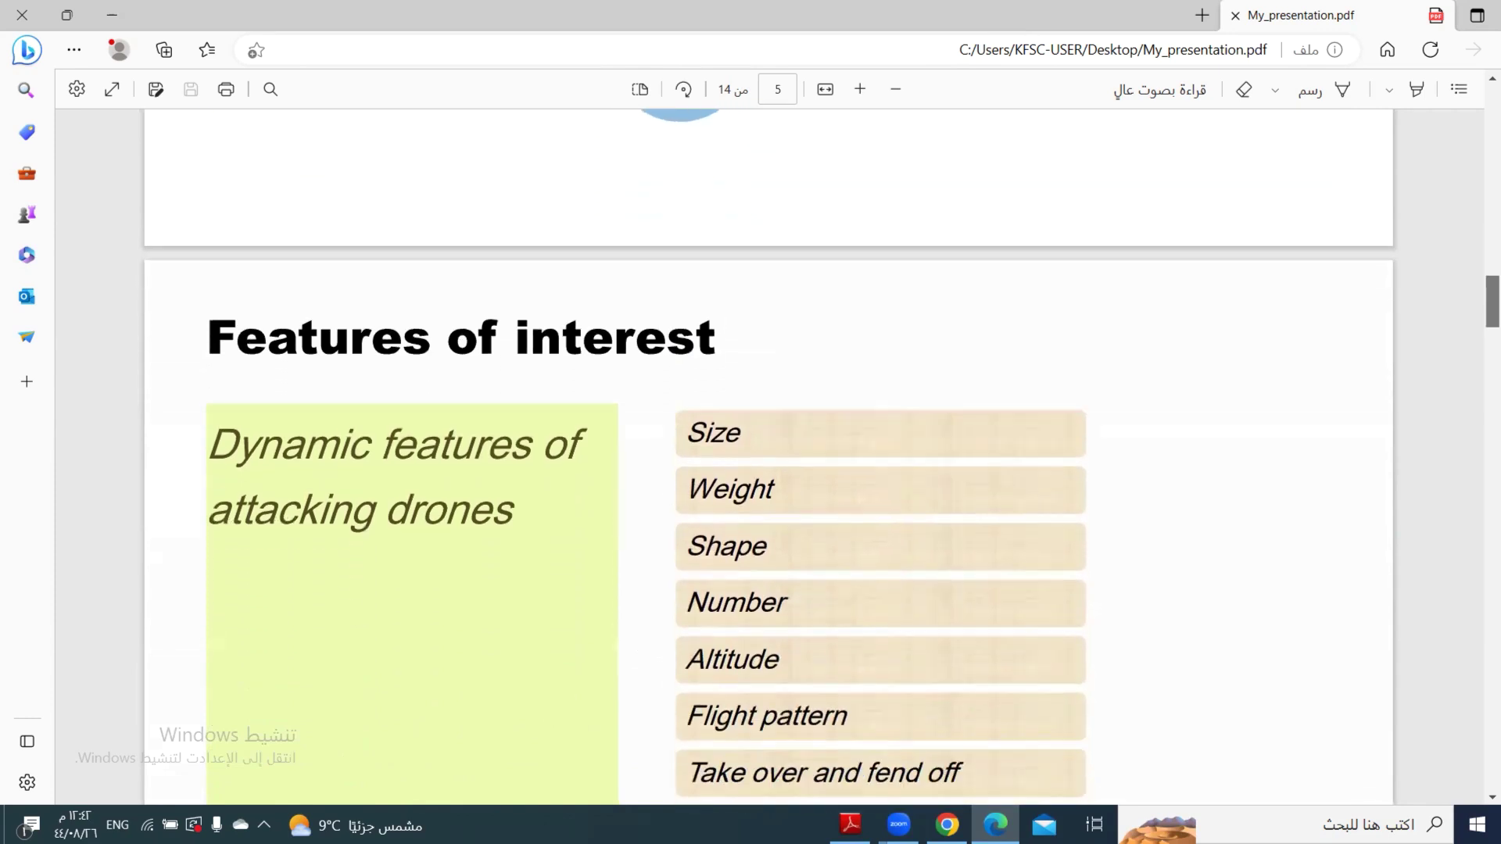
scroll(767, 457, "down", 1)
scroll(769, 458, "down", 1)
scroll(769, 457, "down", 1)
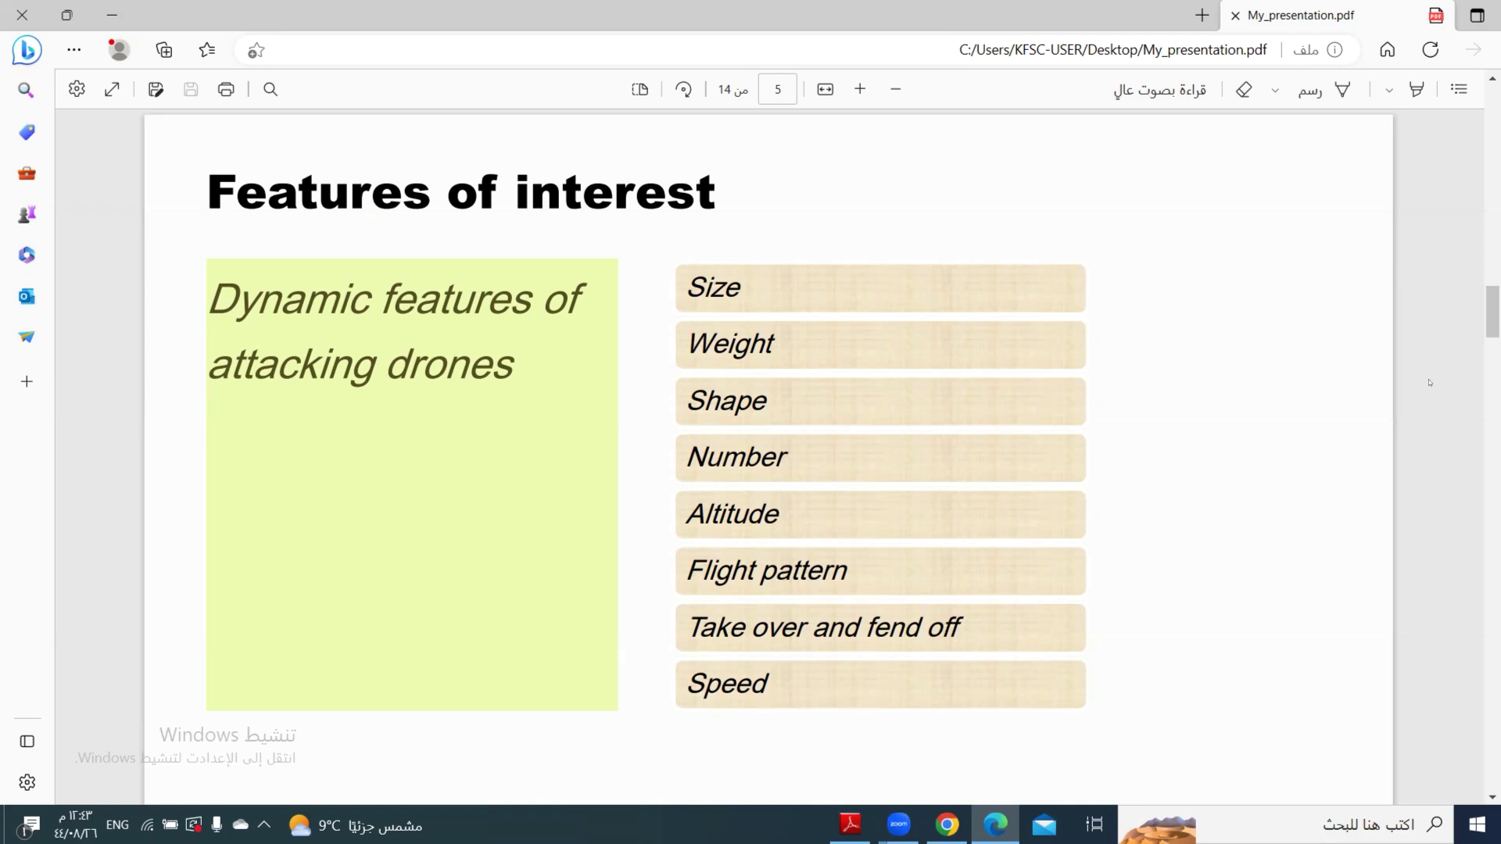
left_click_drag(1492, 313, 1492, 340)
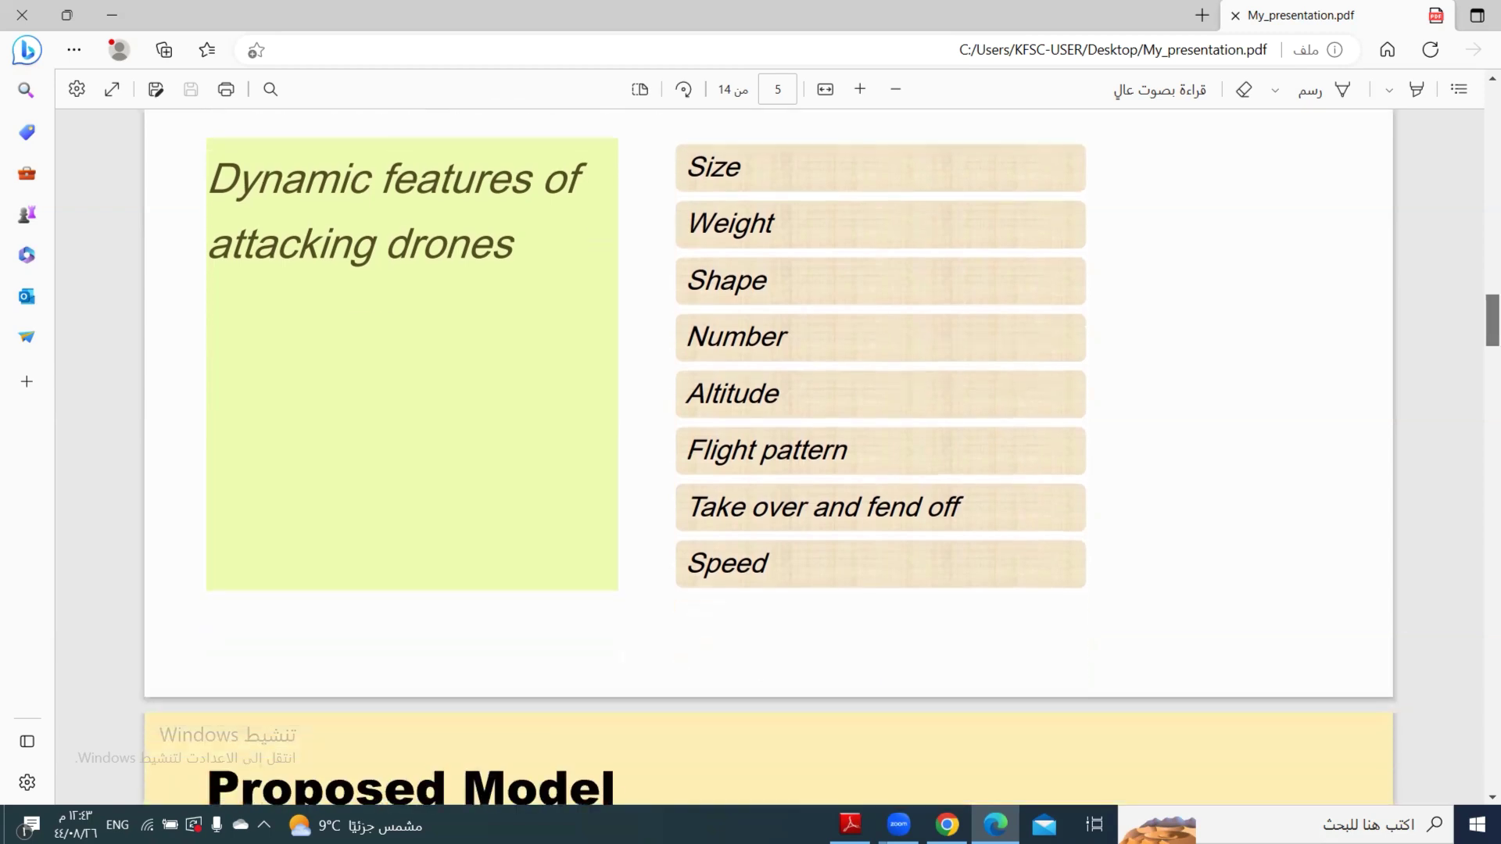
scroll(769, 458, "down", 3)
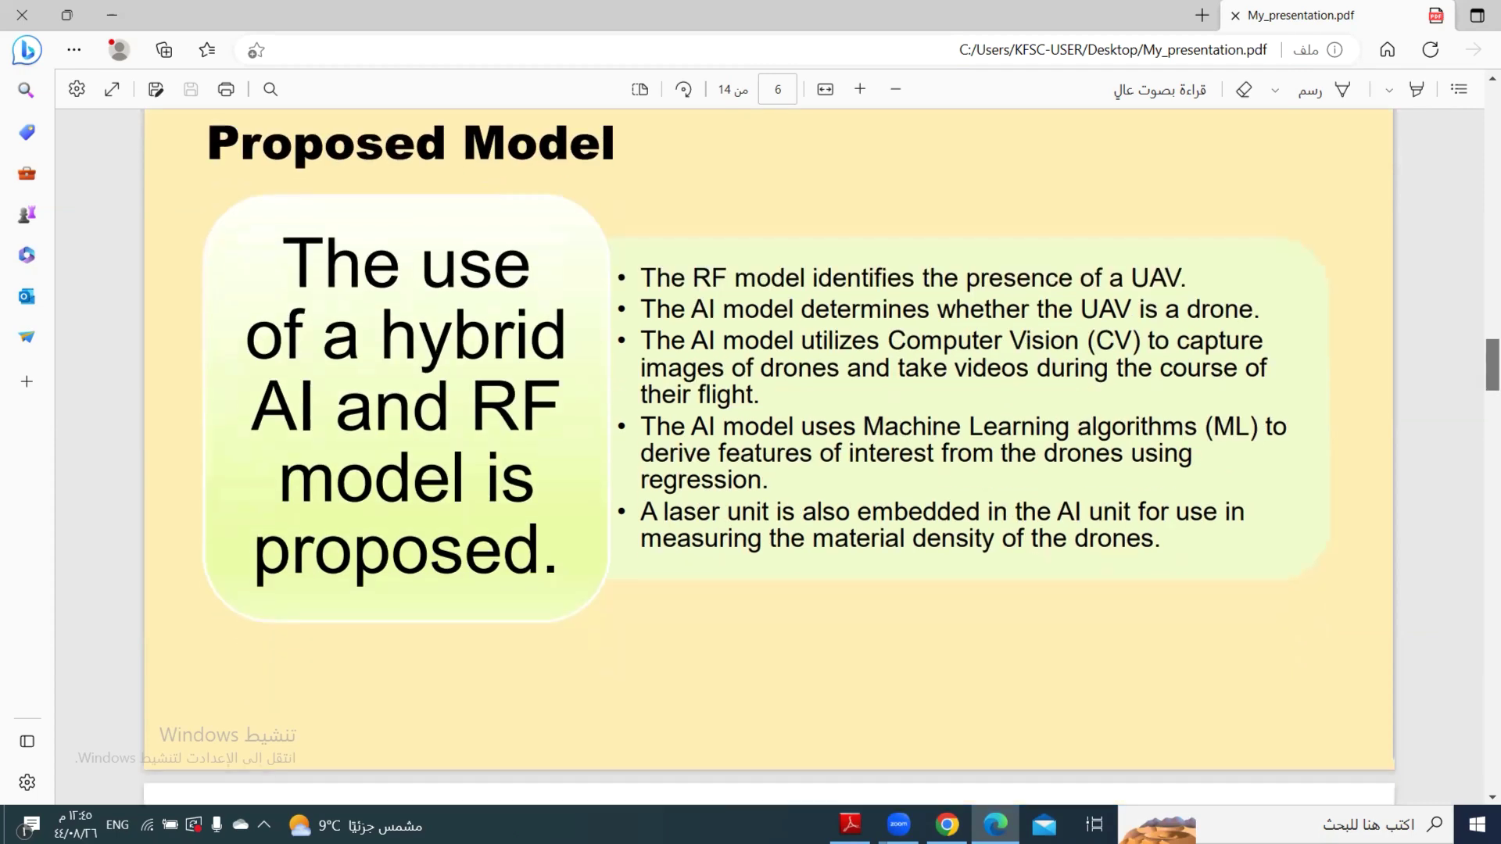
scroll(769, 457, "down", 5)
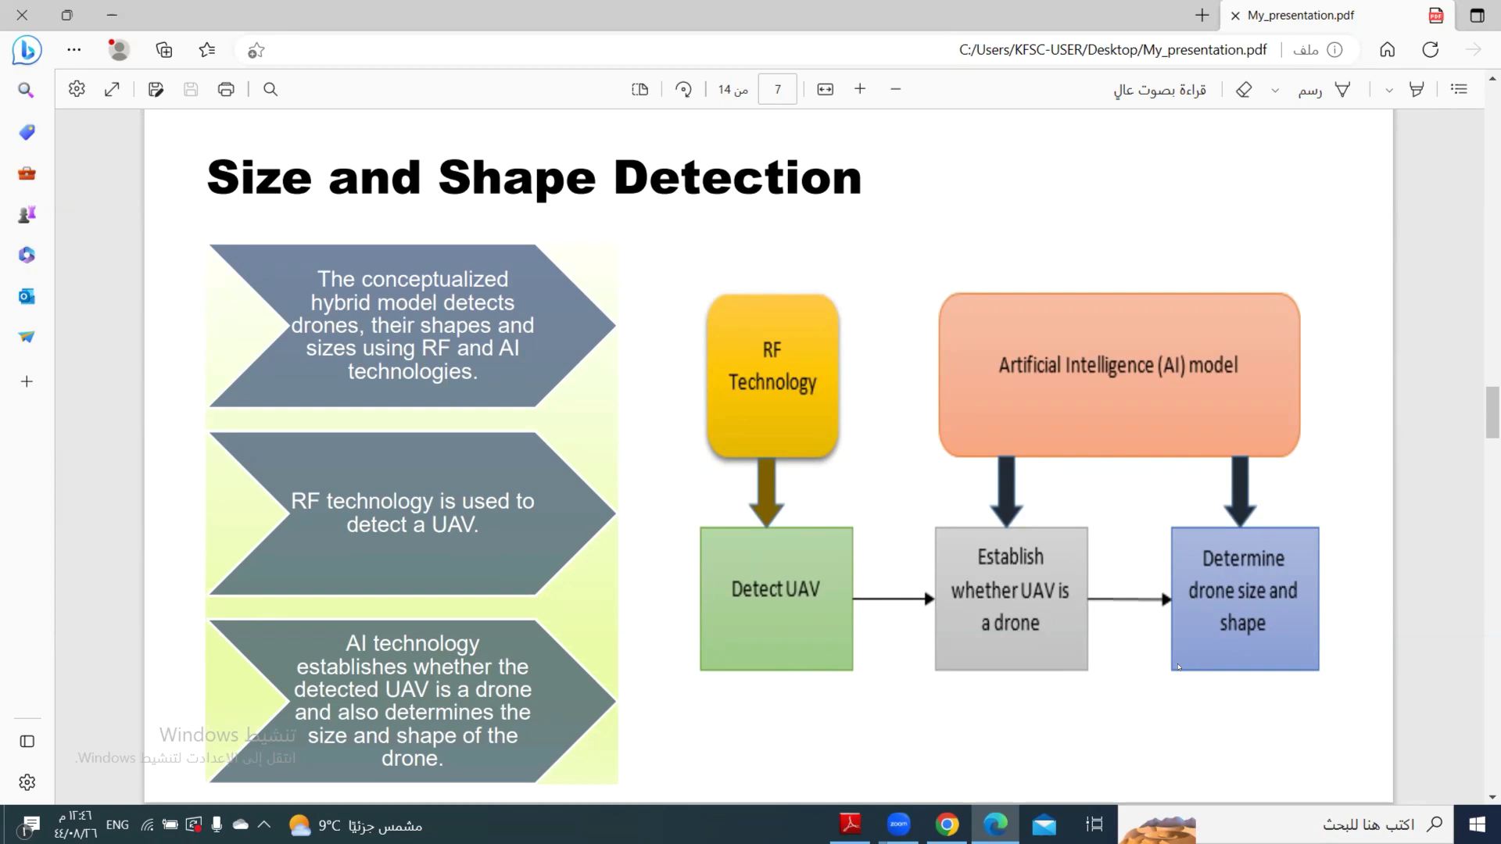
scroll(1178, 667, "down", 2)
scroll(1179, 667, "down", 3)
scroll(1179, 667, "down", 3)
scroll(1179, 667, "down", 1)
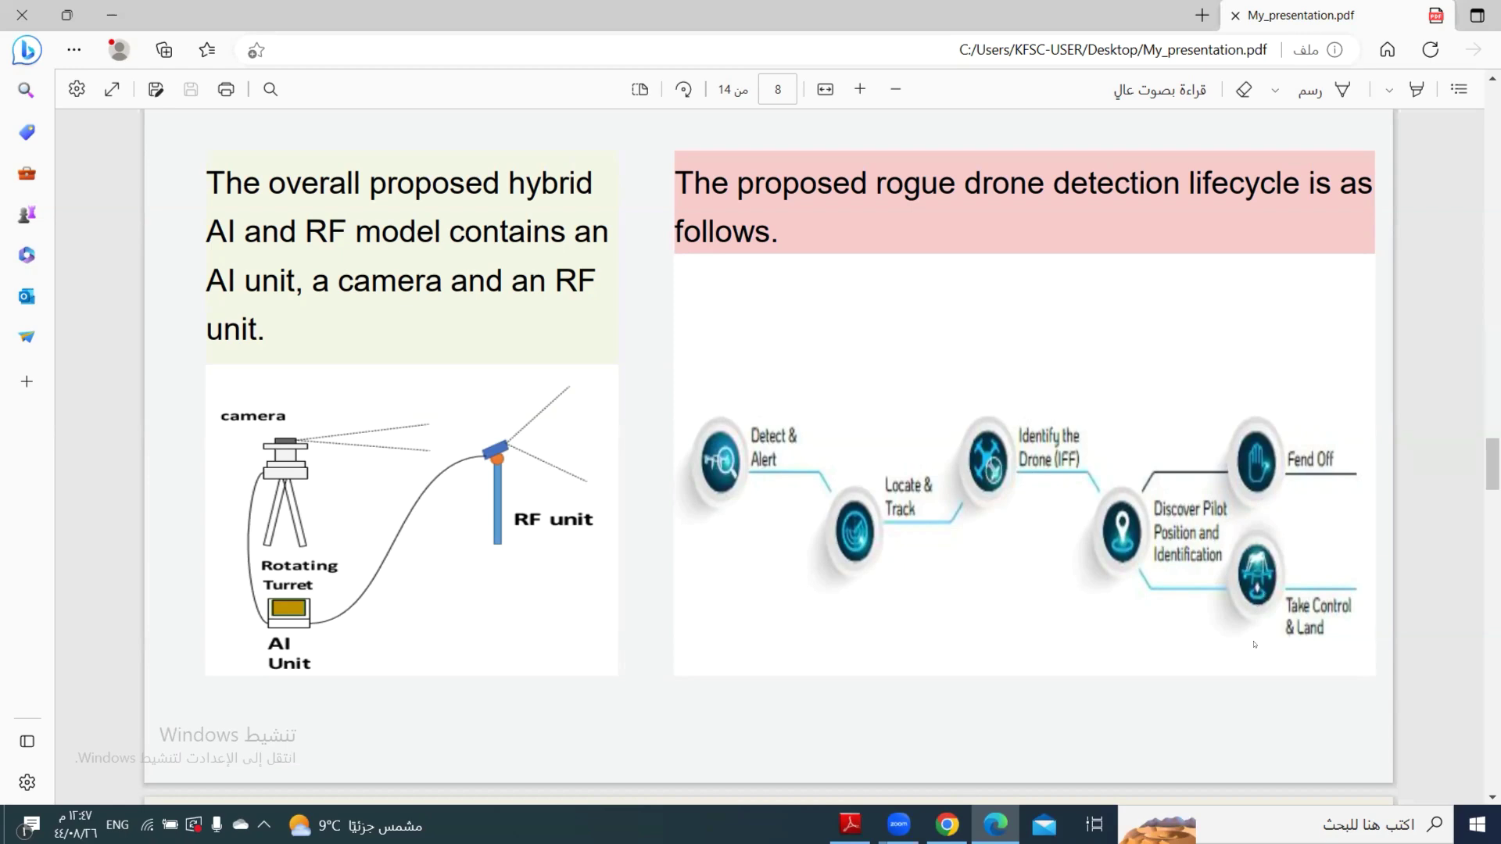
scroll(1193, 619, "down", 1)
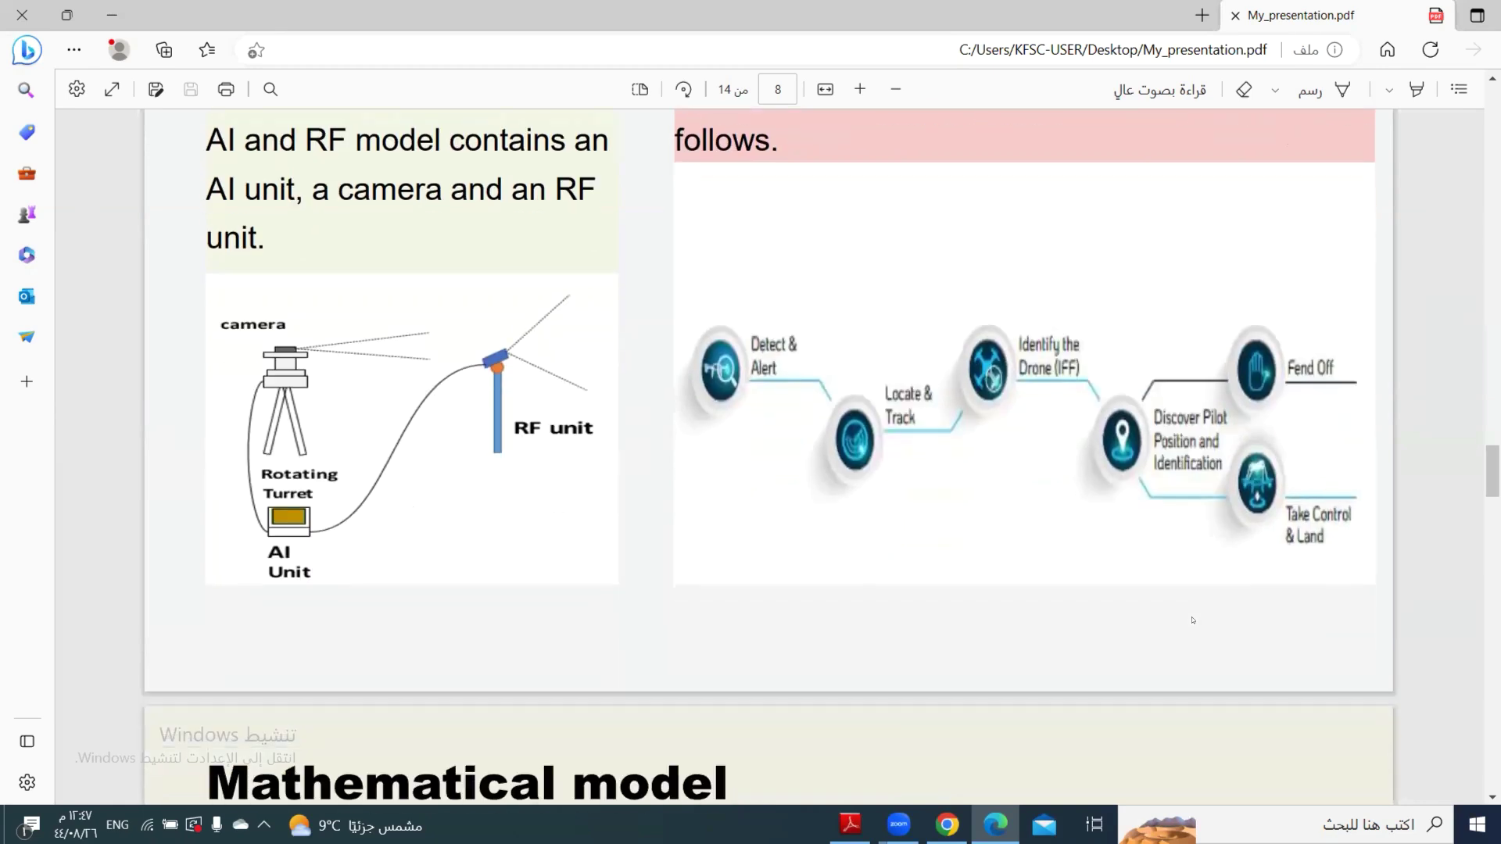
scroll(1193, 619, "down", 3)
scroll(1193, 621, "down", 3)
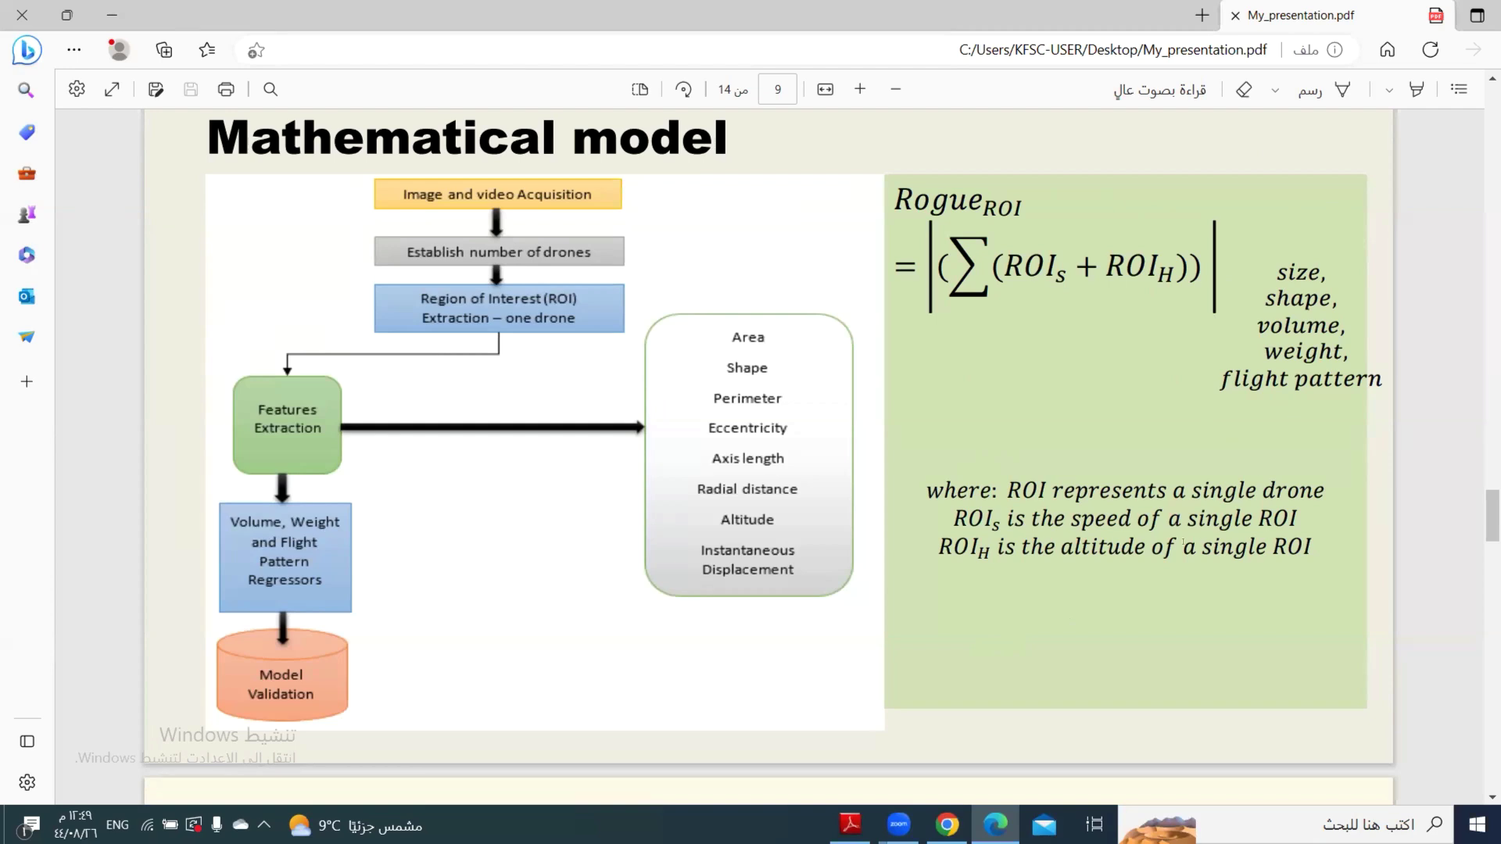
scroll(1183, 545, "down", 2)
scroll(1184, 545, "down", 3)
scroll(1183, 545, "down", 1)
scroll(1182, 542, "down", 3)
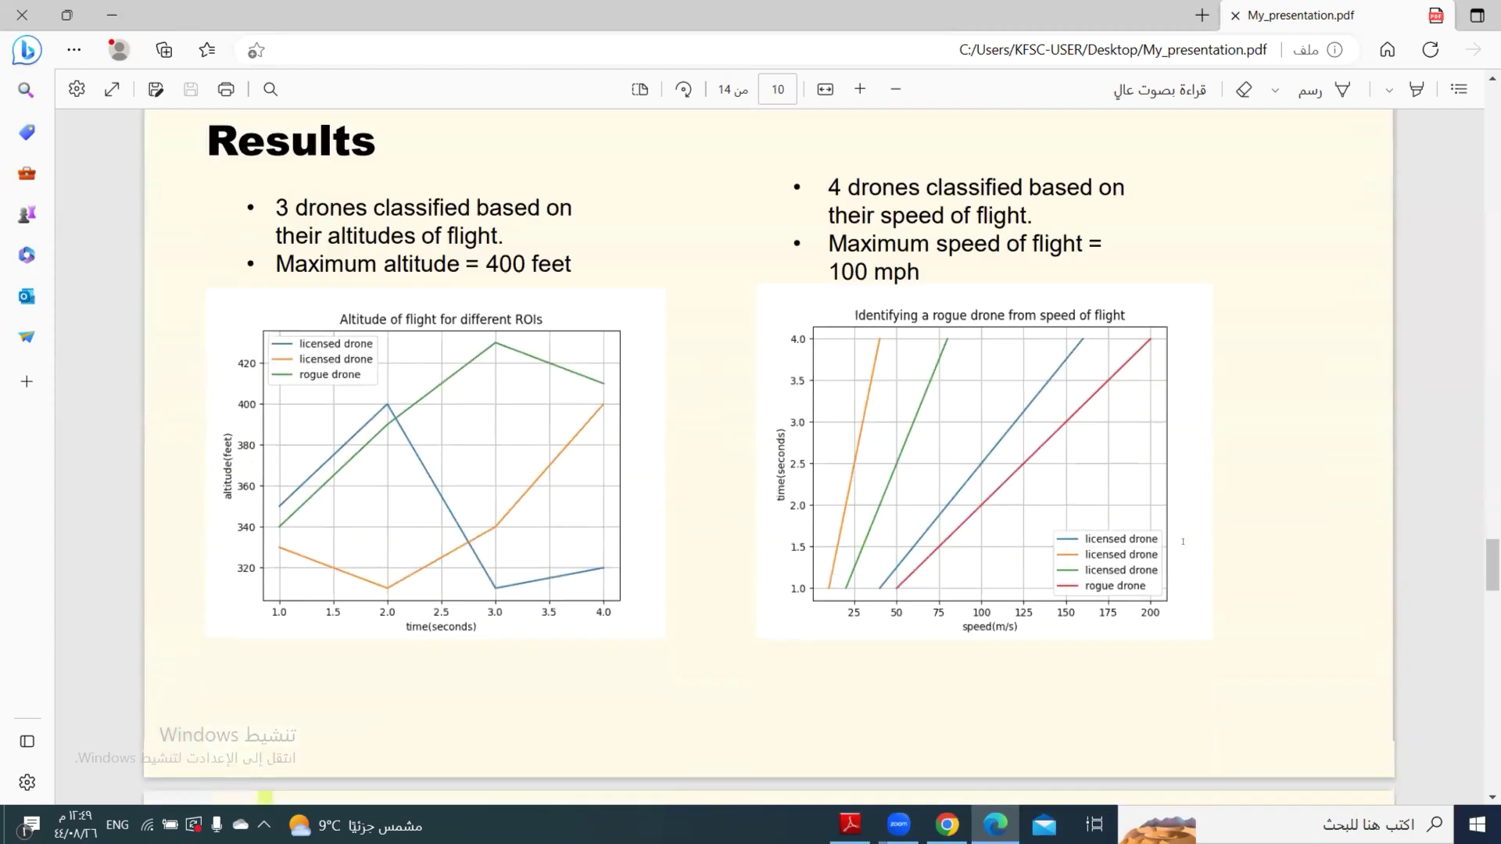
scroll(1184, 543, "up", 2)
scroll(1182, 542, "up", 1)
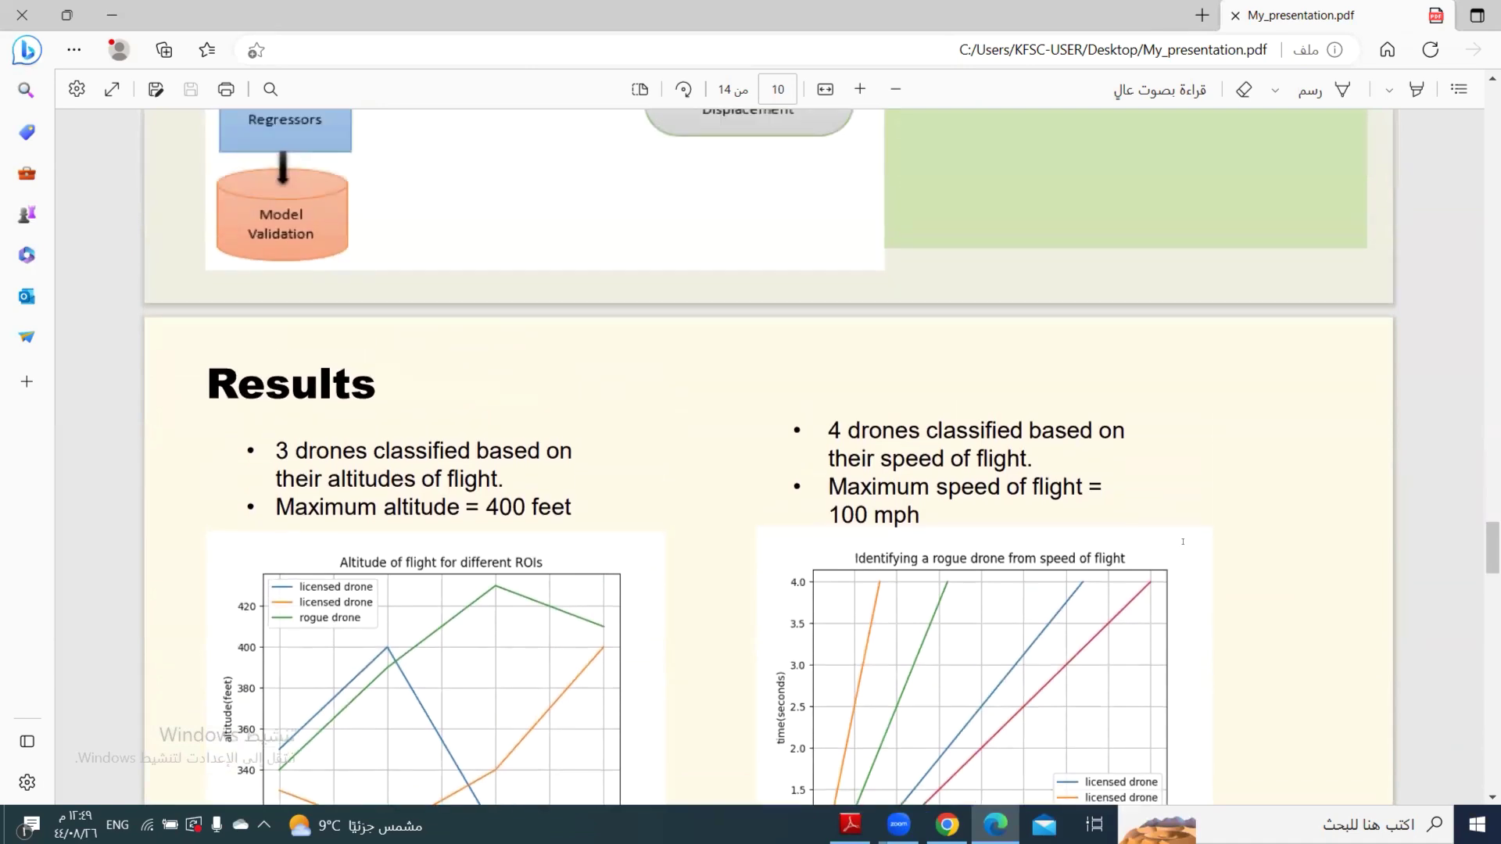
scroll(1182, 542, "down", 2)
scroll(1182, 542, "down", 1)
scroll(1182, 542, "up", 2)
scroll(1183, 542, "up", 1)
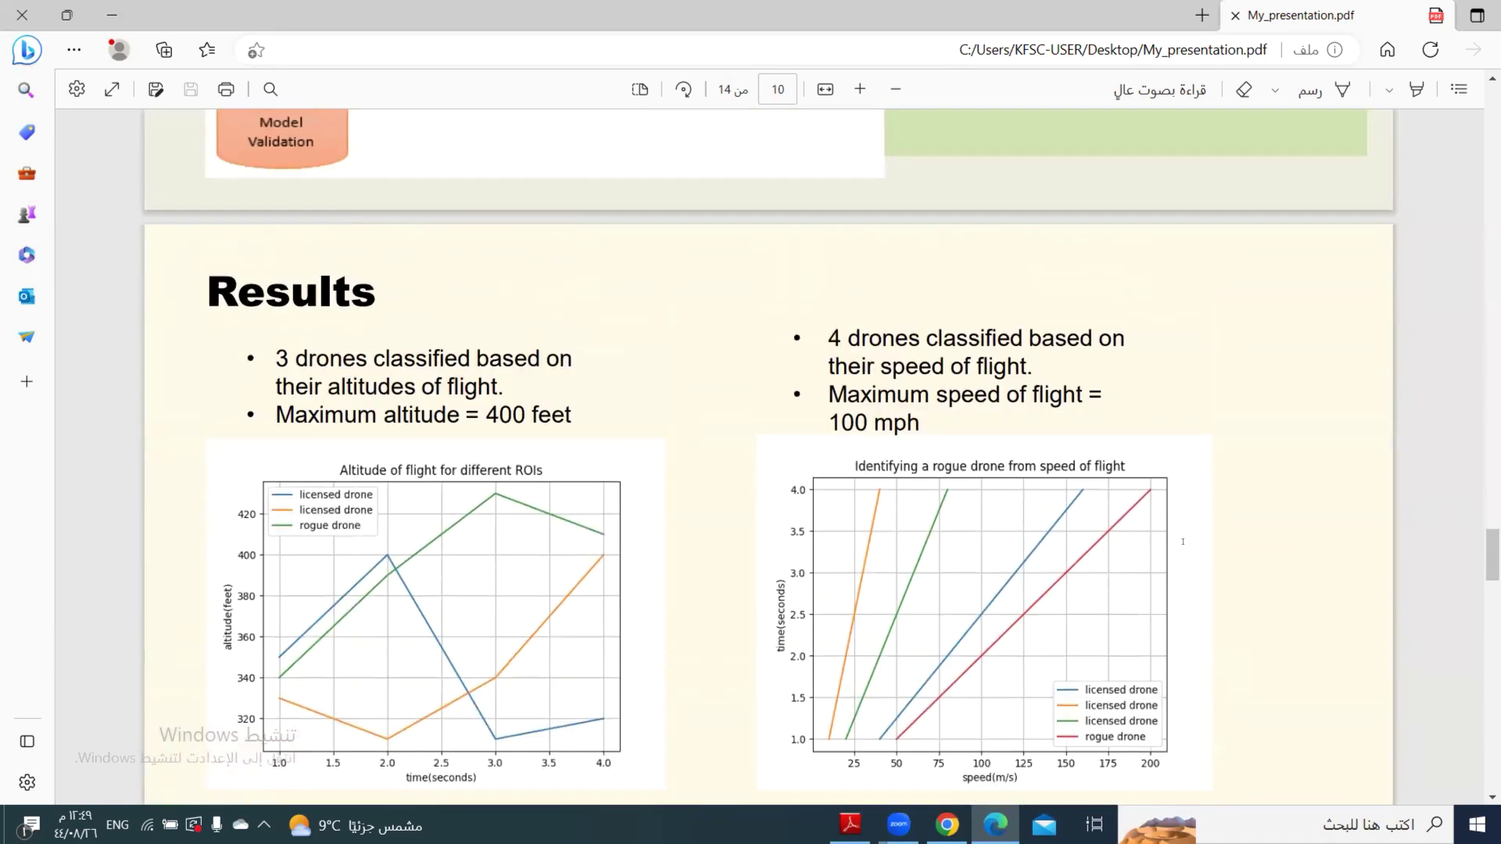
scroll(1183, 542, "up", 1)
scroll(1182, 543, "up", 1)
scroll(1182, 542, "down", 1)
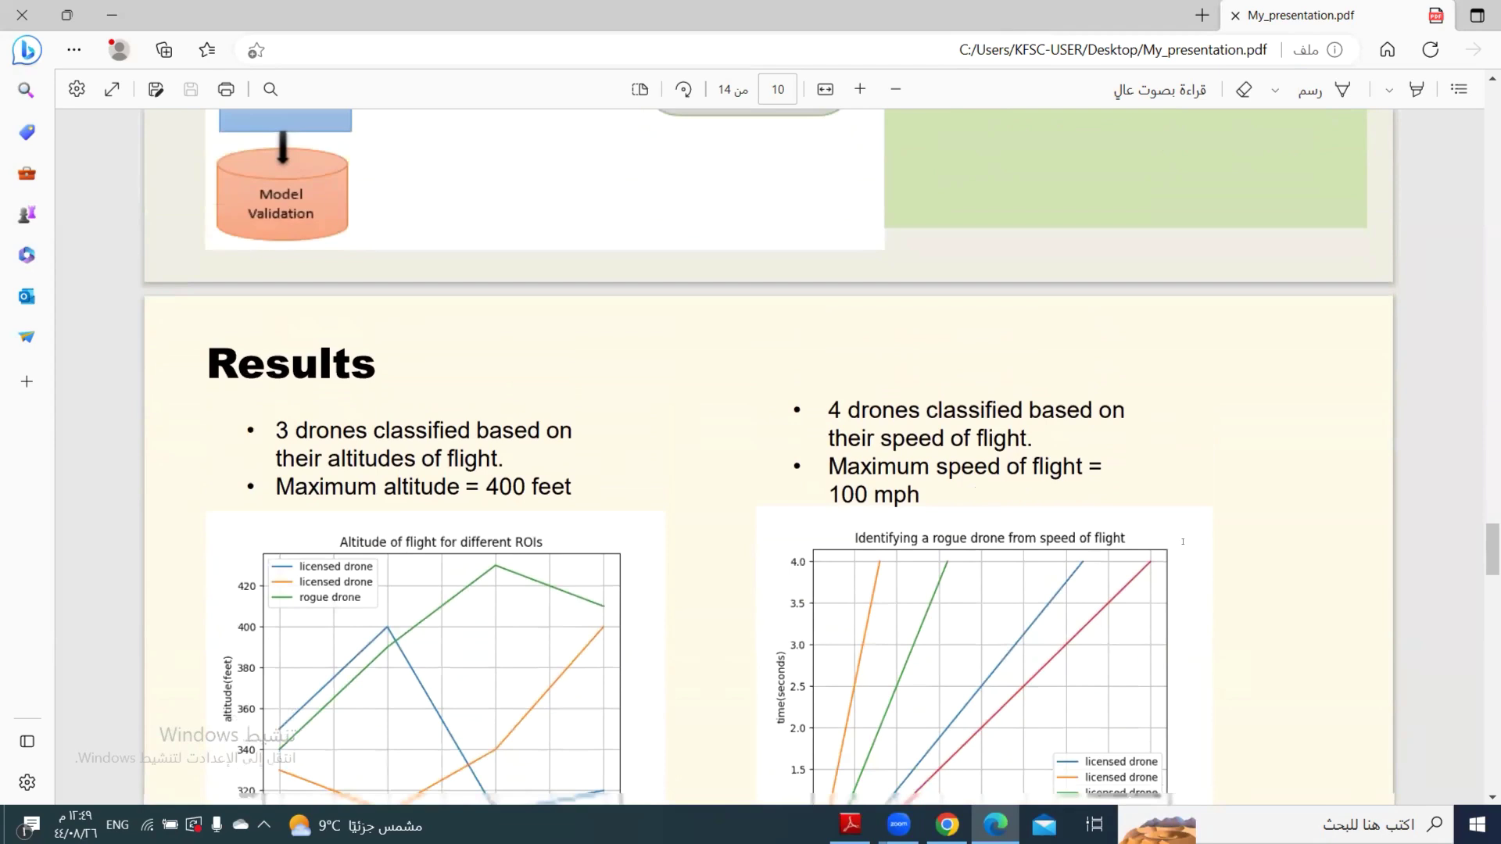
scroll(1182, 542, "down", 2)
scroll(1183, 542, "down", 1)
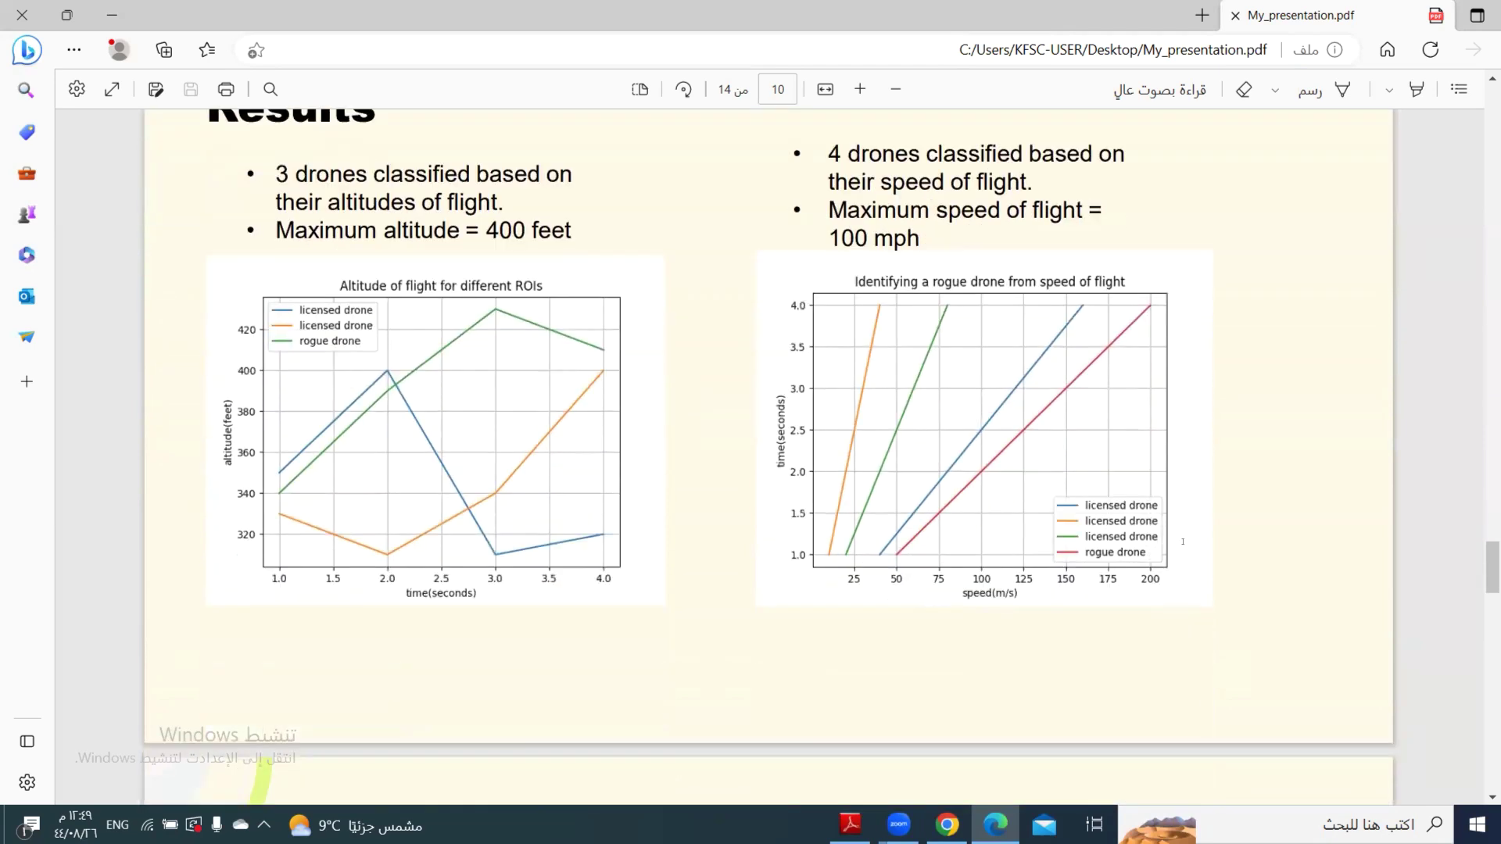
scroll(1182, 542, "up", 1)
scroll(1182, 543, "up", 2)
scroll(1182, 542, "down", 1)
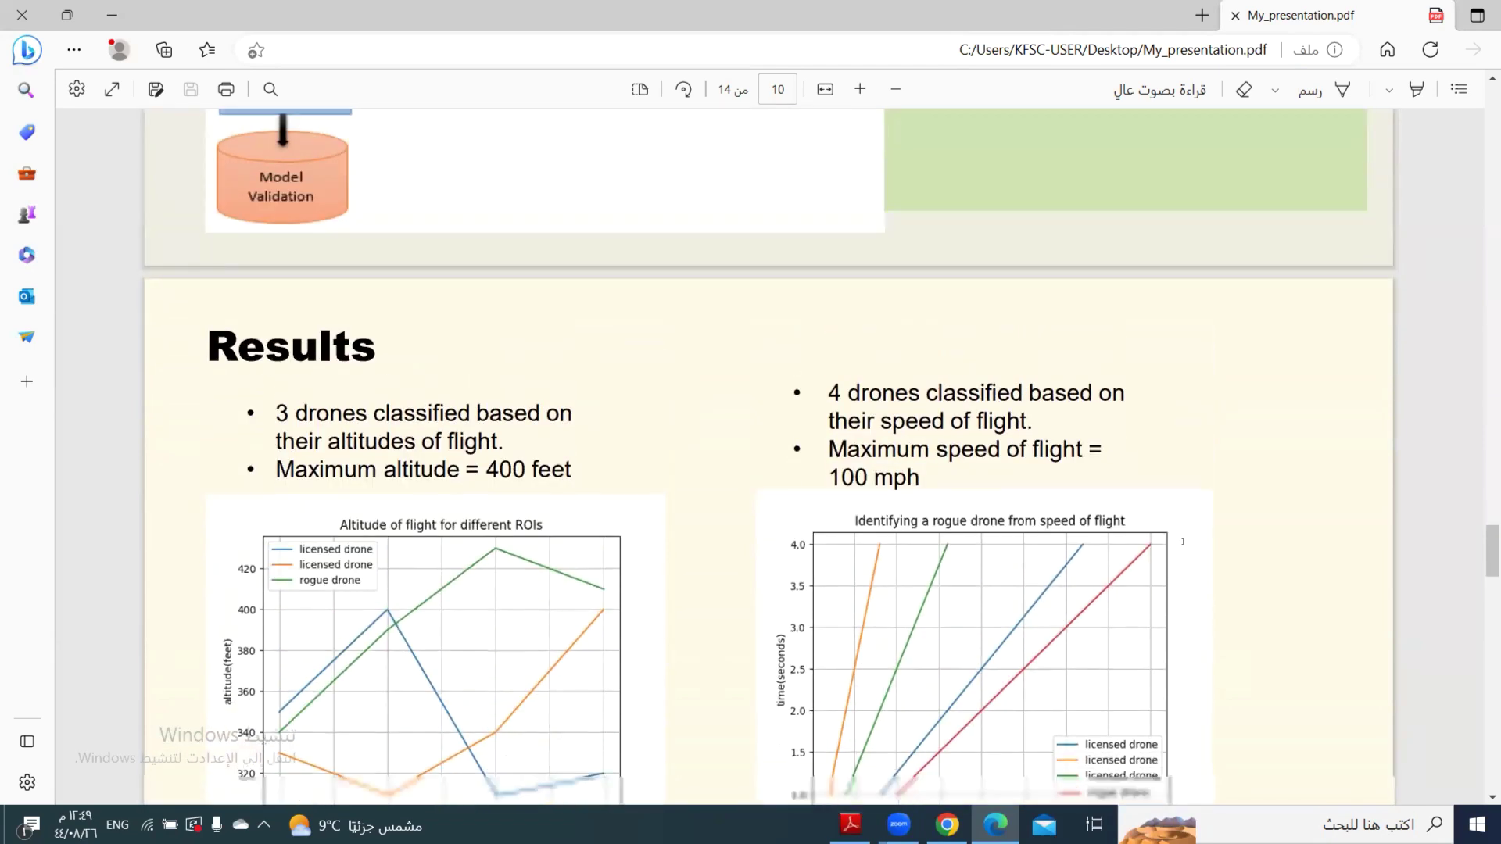
scroll(1182, 543, "down", 1)
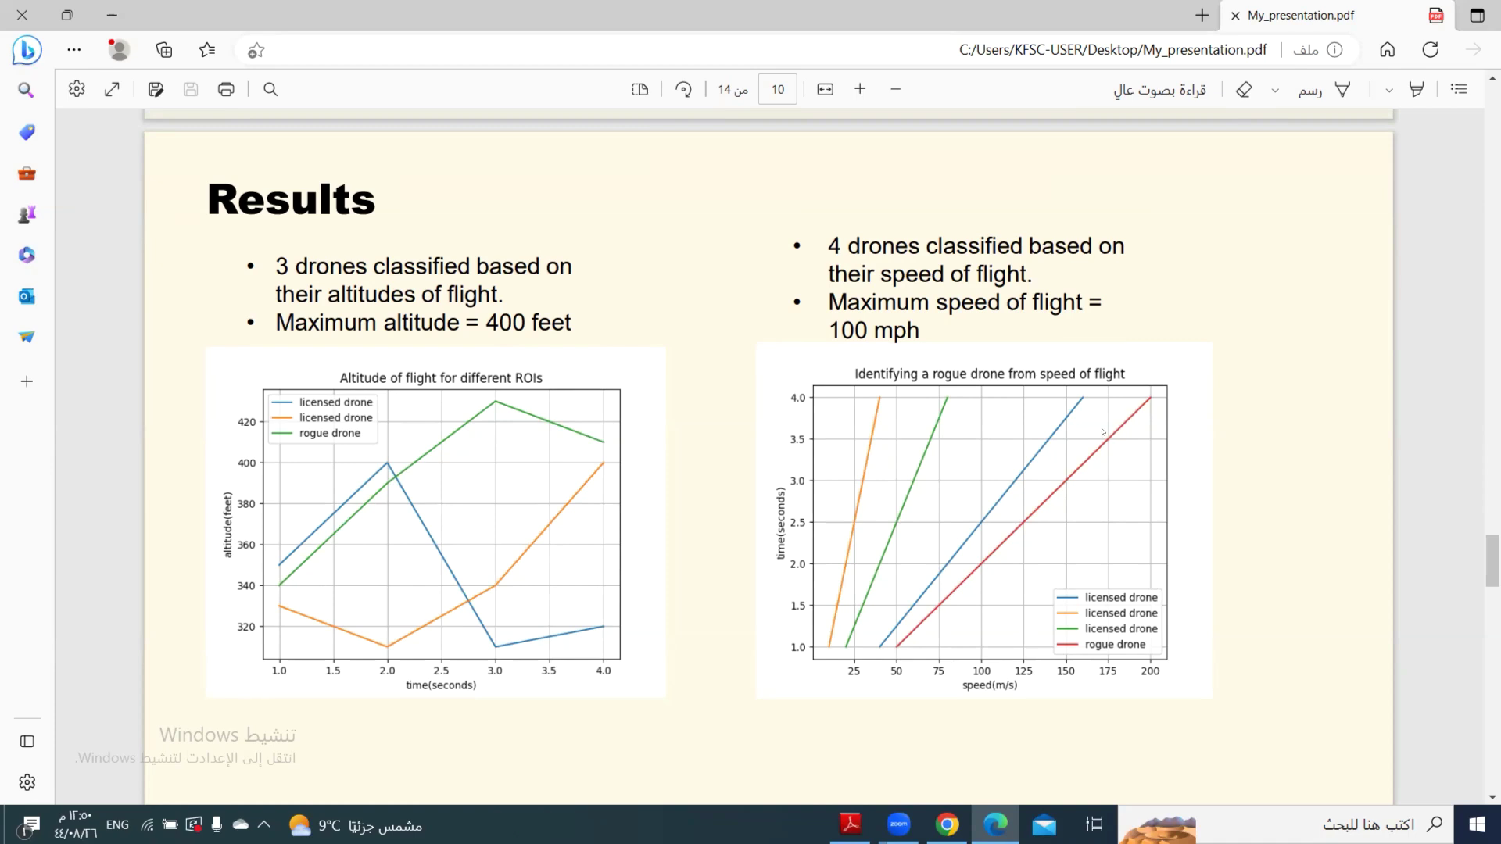
scroll(1103, 432, "down", 5)
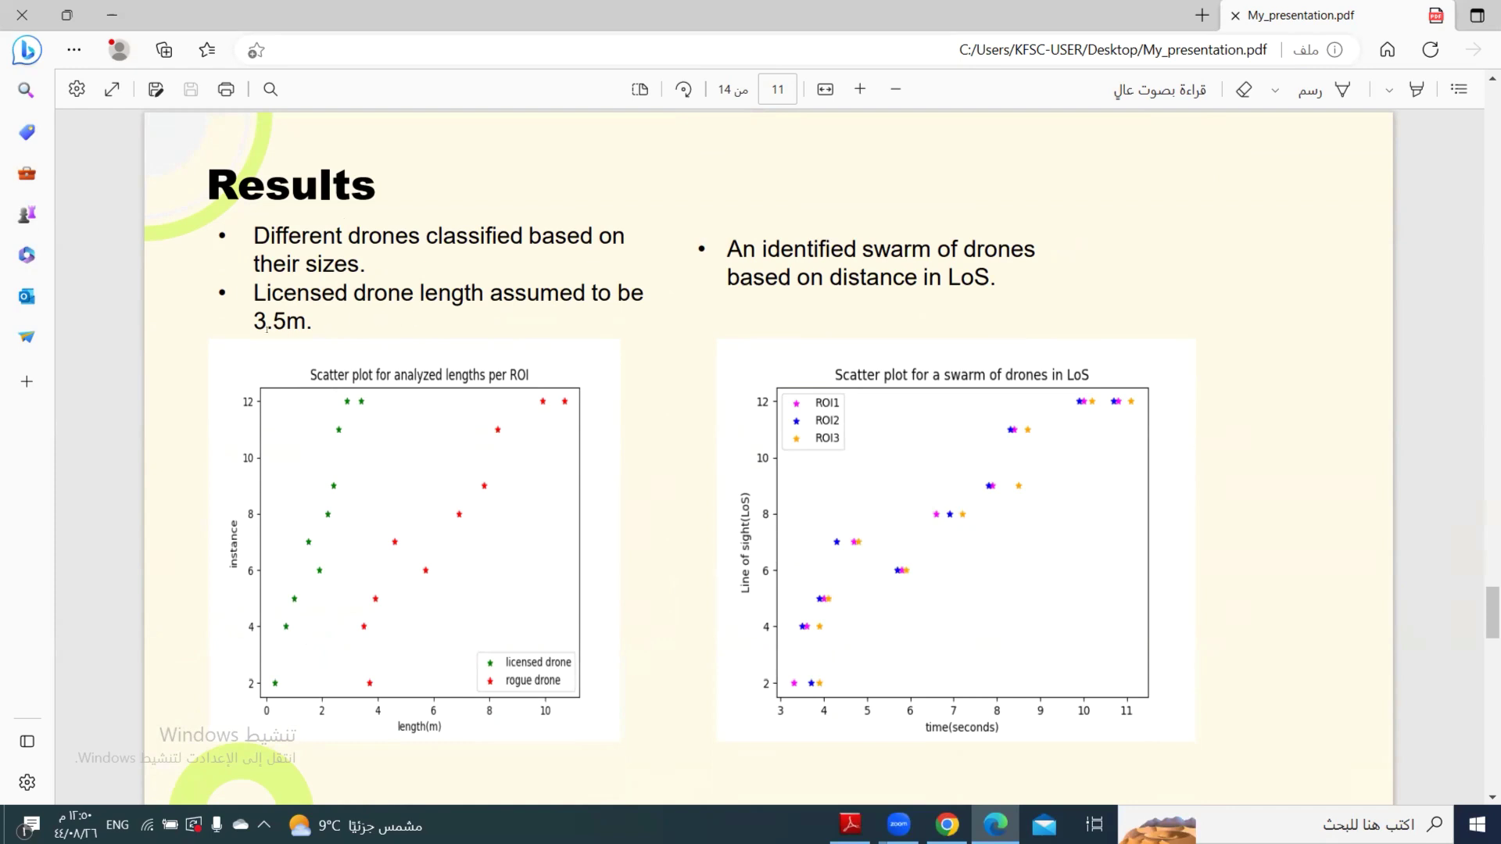
On the page 11 Results slide, select the '5m' in the licensed drone length '3.5m'.
left_click_drag(305, 320, 269, 322)
scroll(1066, 606, "down", 2)
scroll(1066, 605, "down", 2)
scroll(1065, 605, "down", 2)
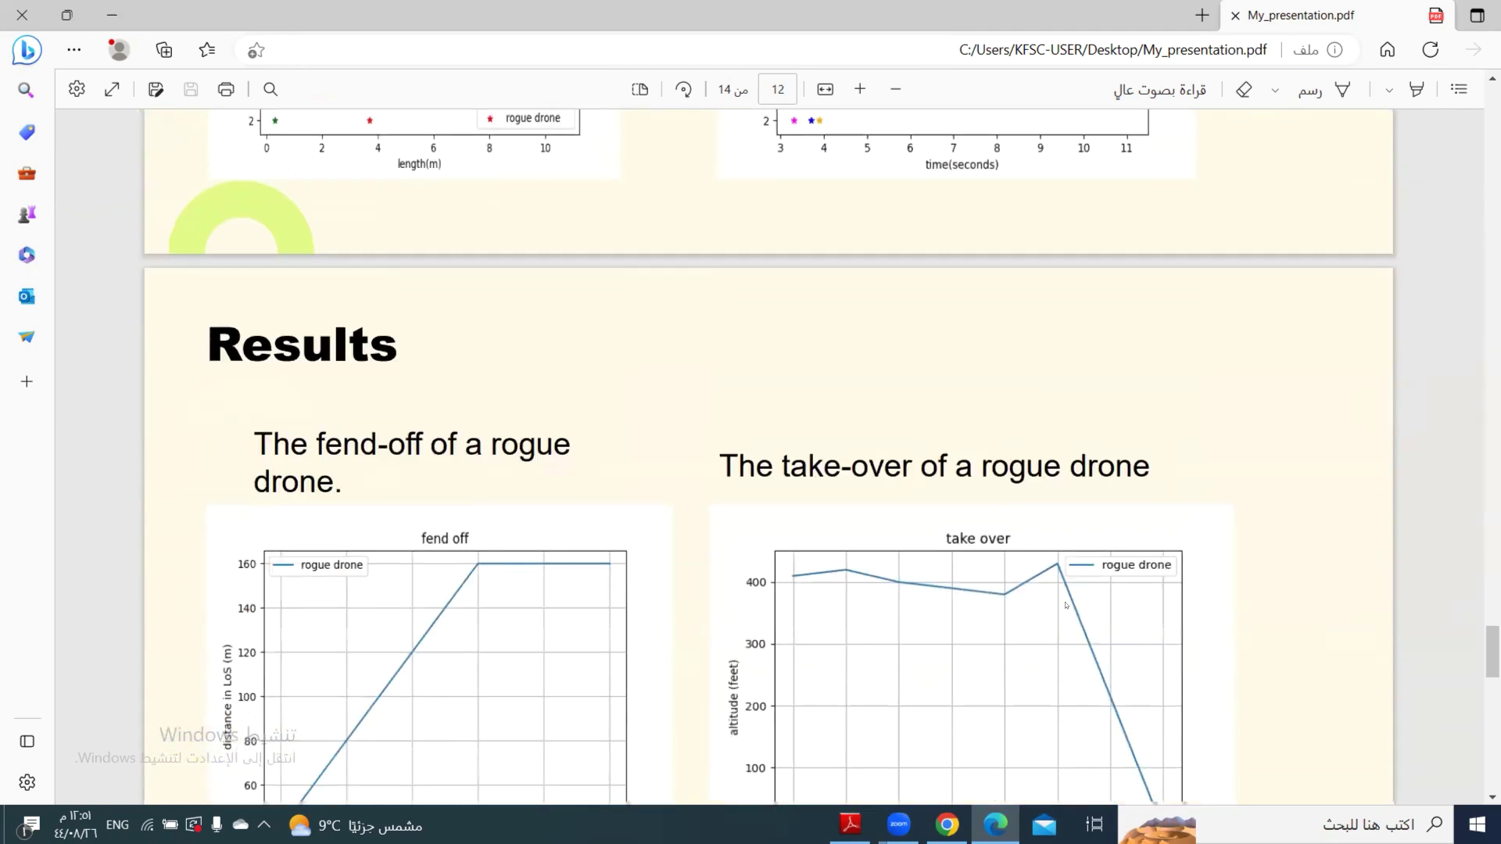
scroll(1066, 605, "down", 1)
scroll(1065, 606, "down", 1)
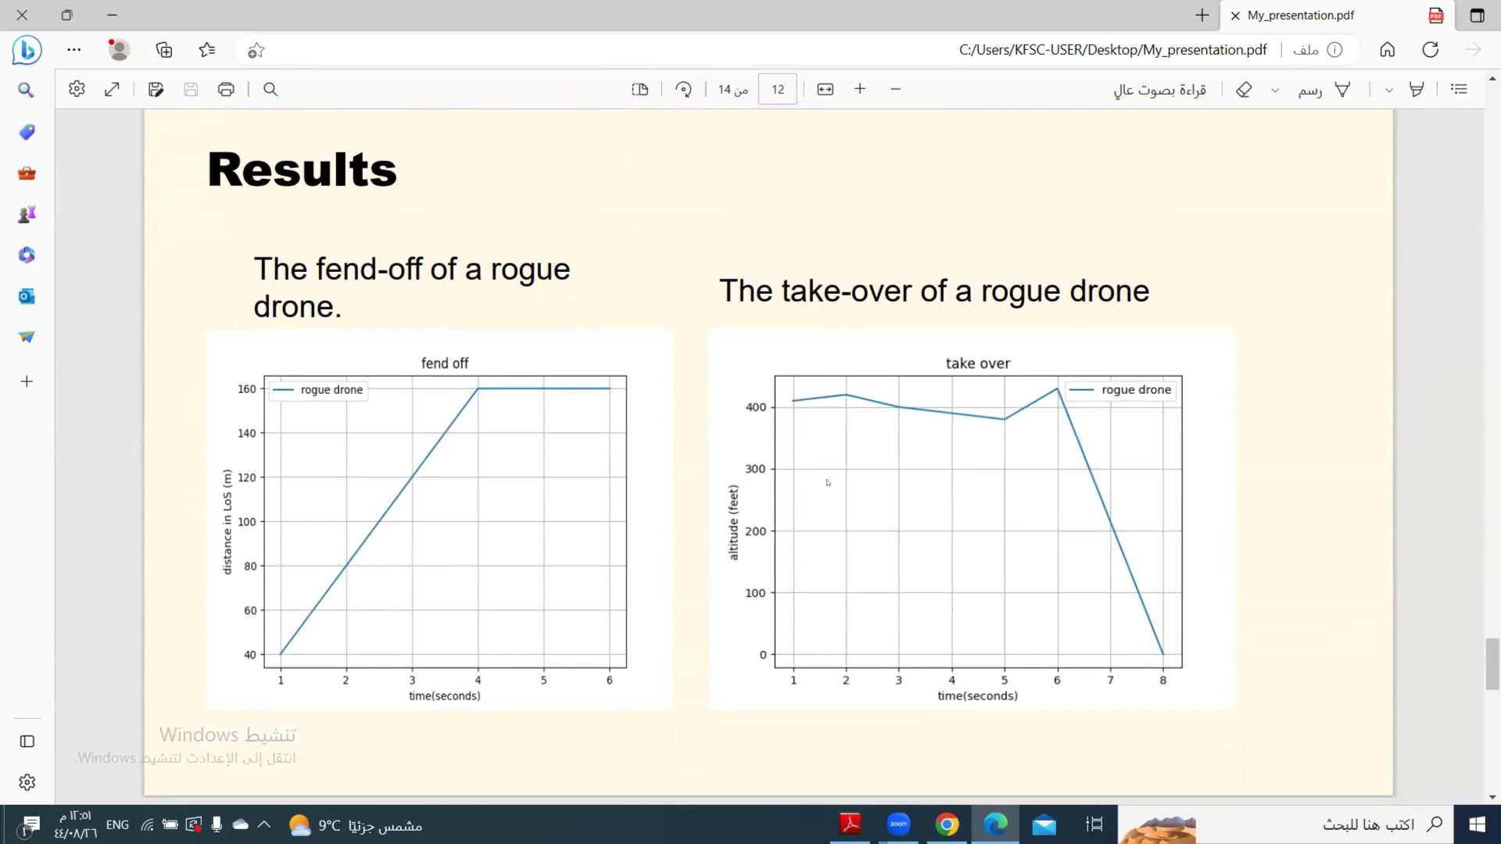
scroll(827, 482, "down", 1)
scroll(827, 482, "down", 1)
scroll(828, 481, "down", 1)
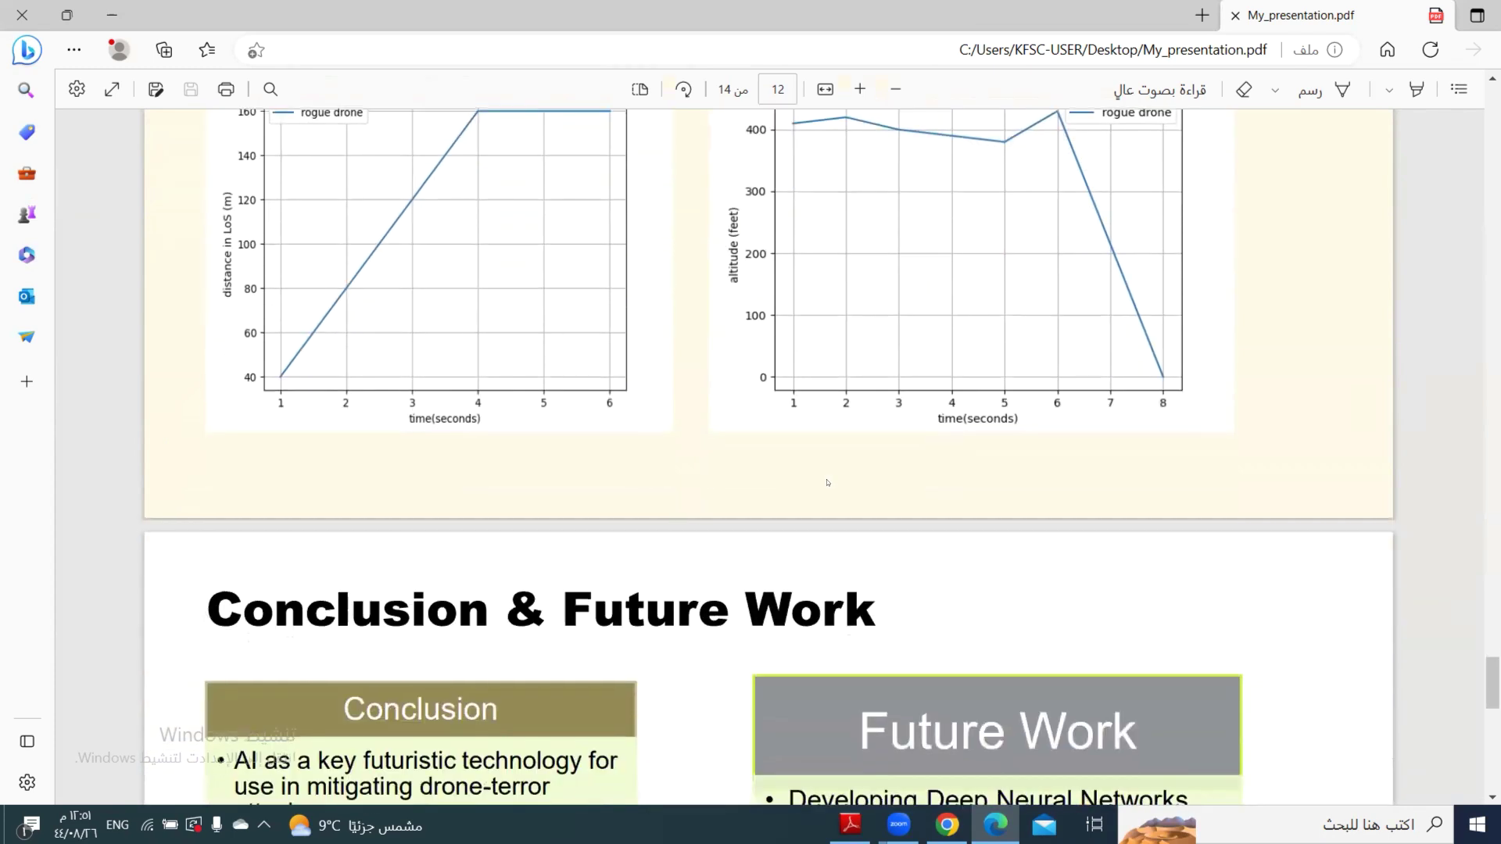
scroll(826, 482, "down", 1)
scroll(827, 482, "down", 2)
scroll(826, 482, "down", 2)
scroll(828, 482, "down", 1)
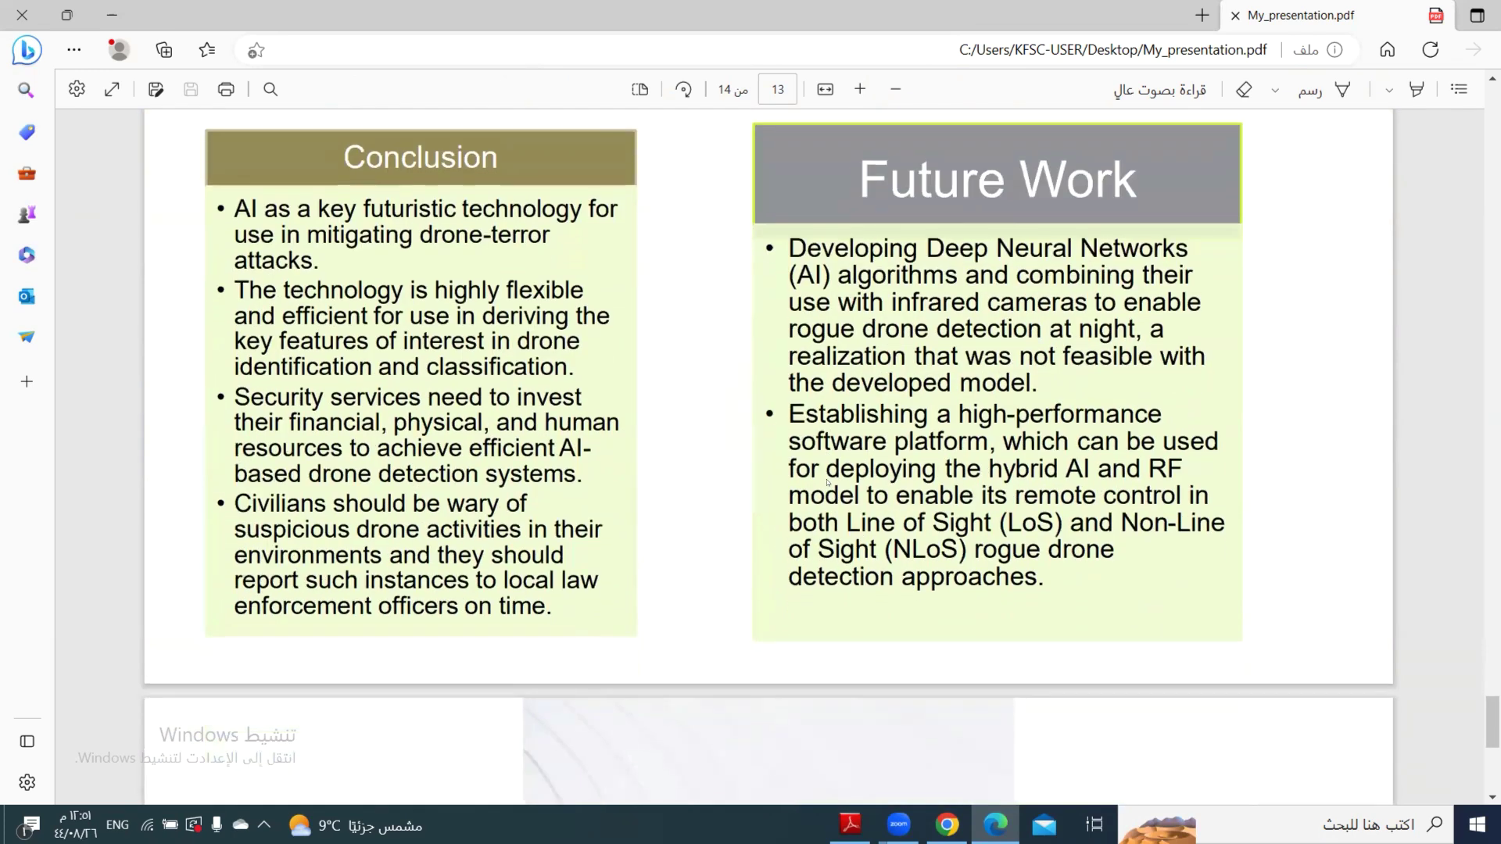
scroll(827, 483, "up", 1)
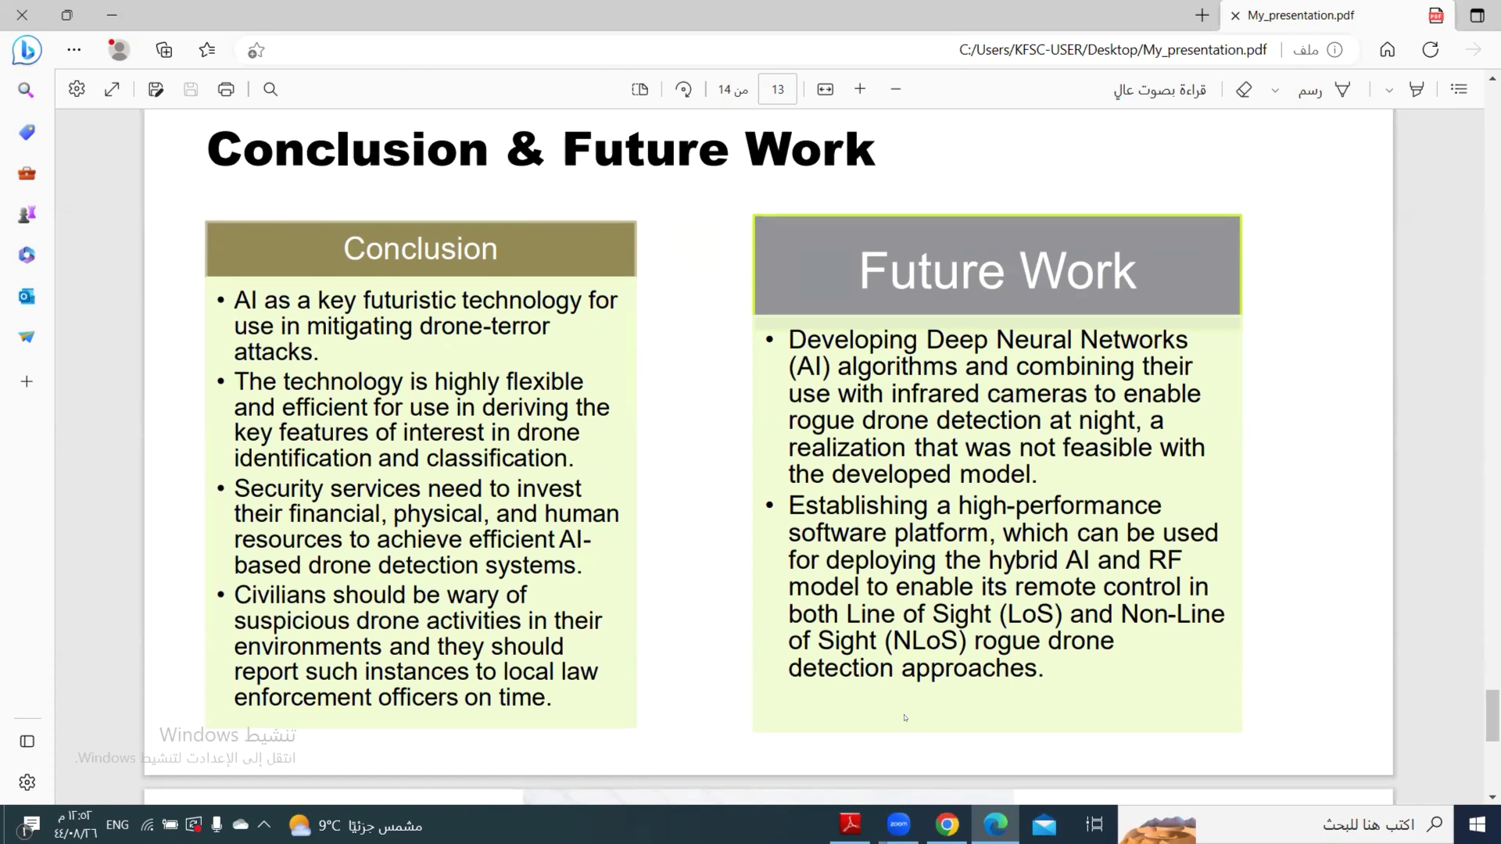
scroll(905, 718, "down", 5)
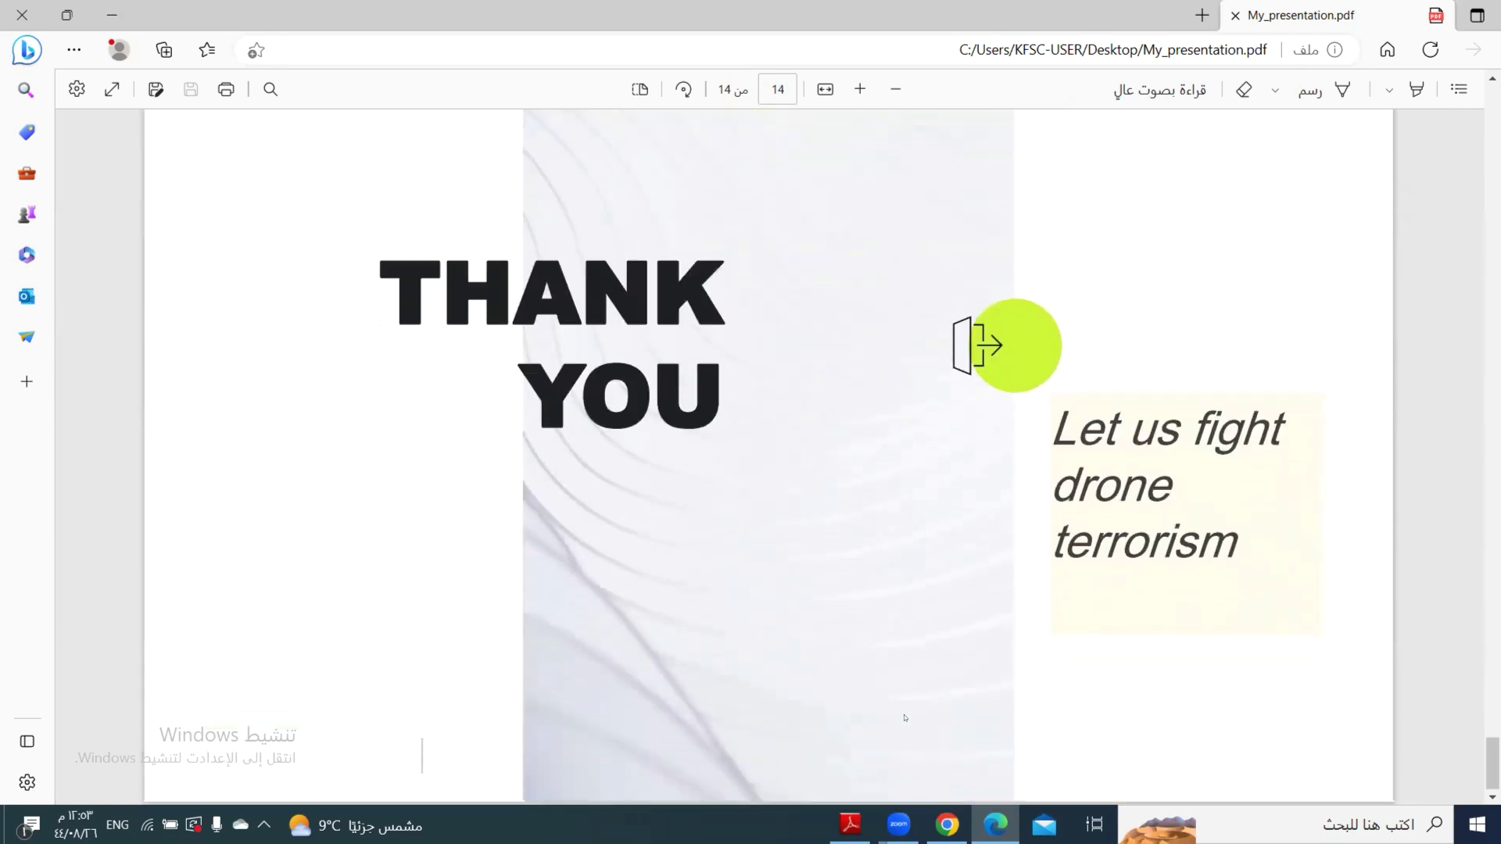
scroll(904, 718, "up", 1)
scroll(905, 718, "up", 3)
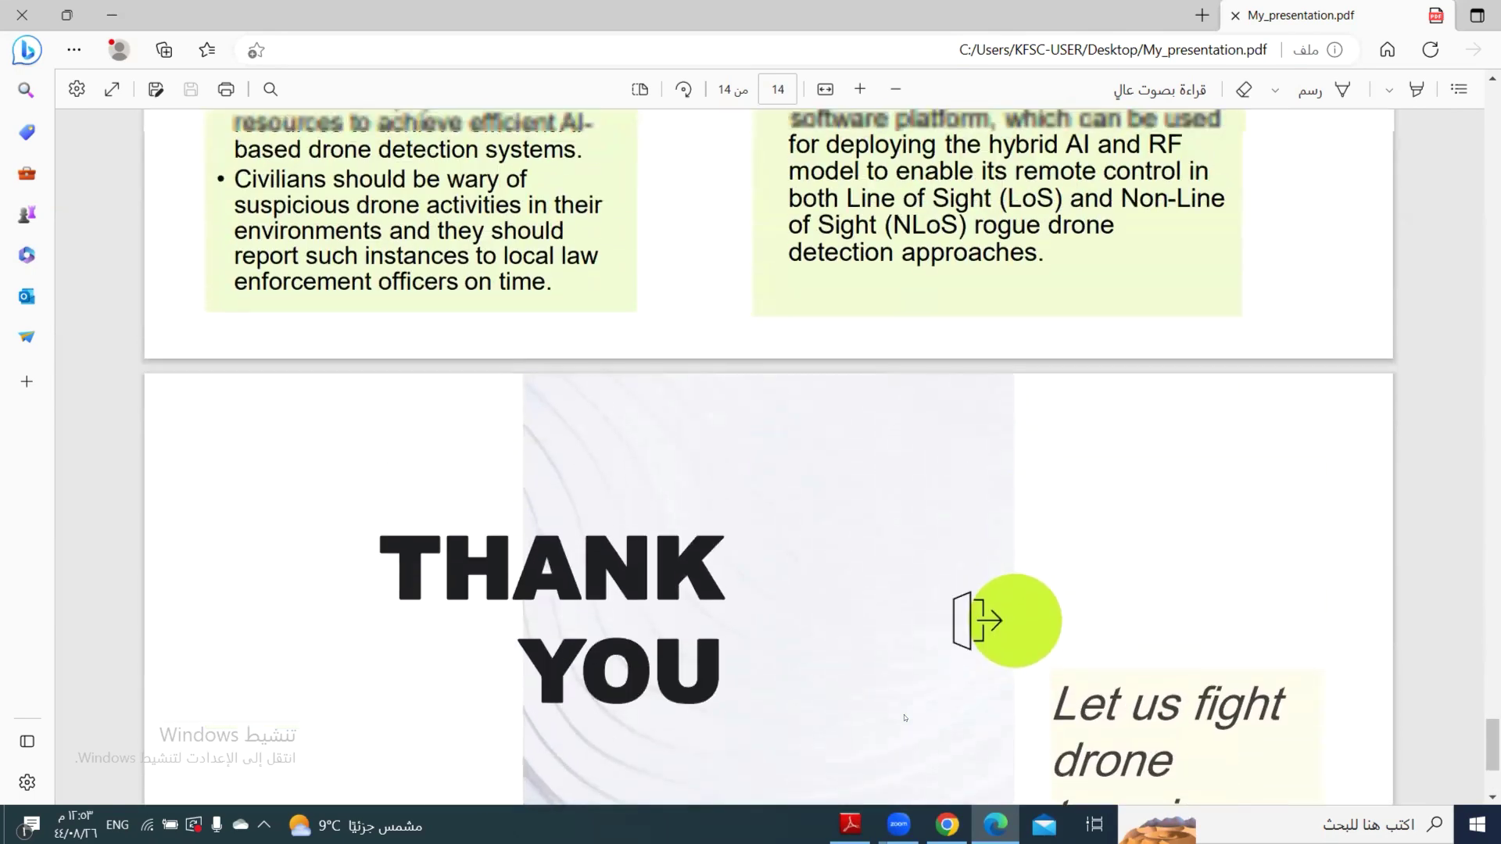
scroll(845, 202, "up", 3)
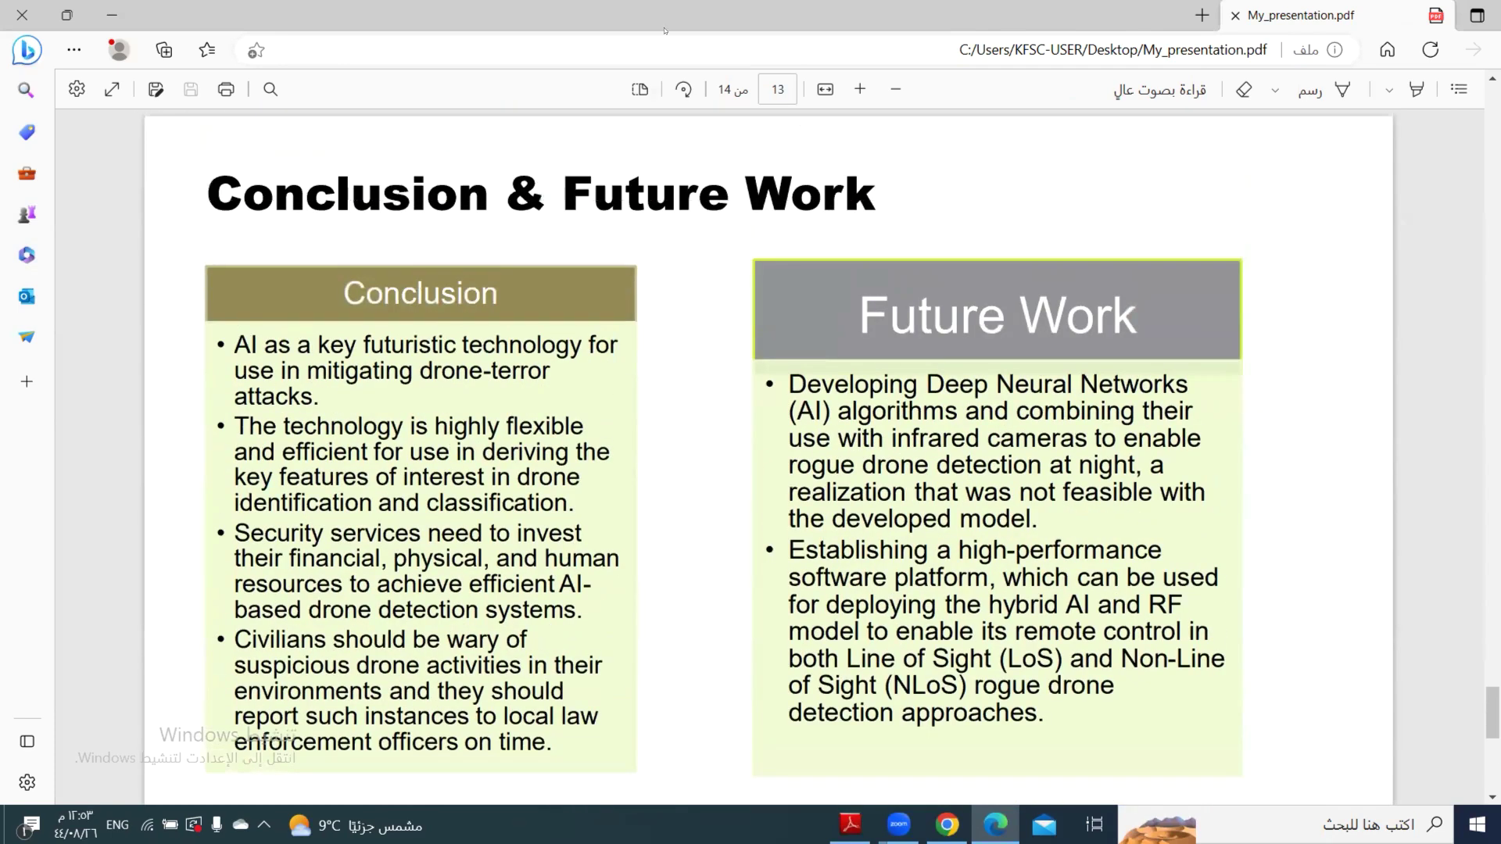